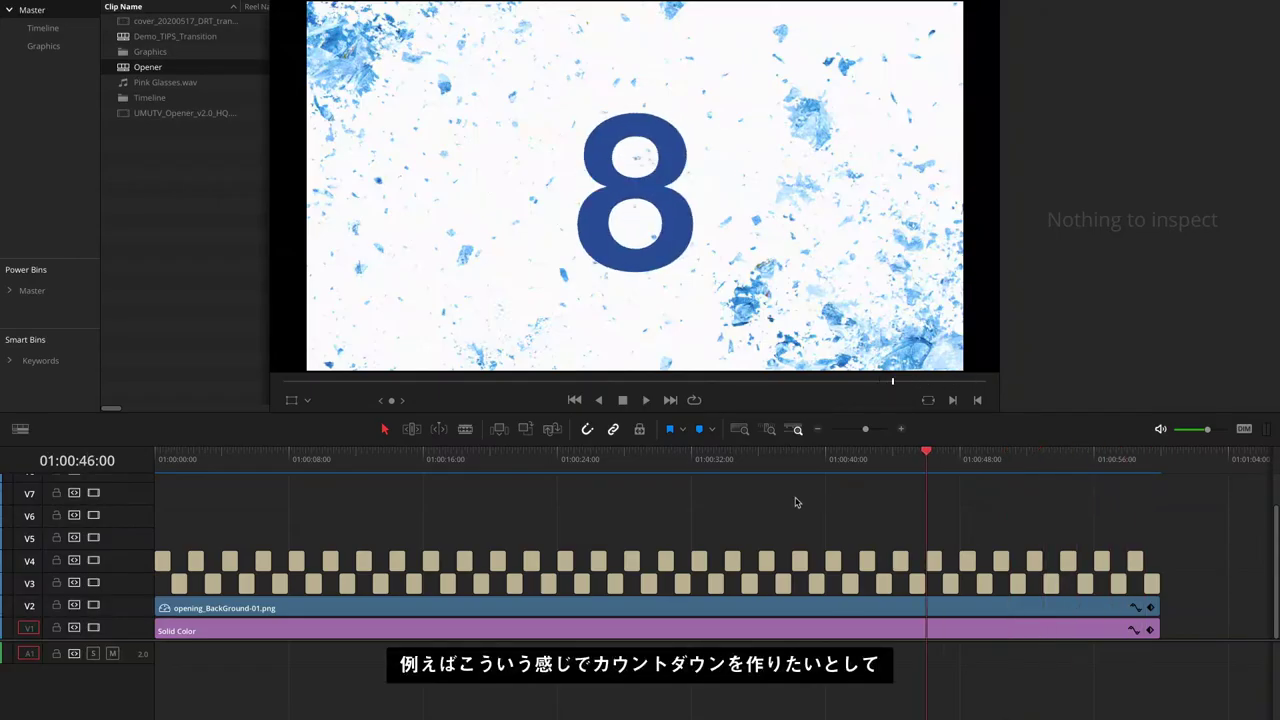
Step: Scrub through the countdown number titles, then bring up the Video Transitions library
{"action": "left_click_drag", "start_coordinate": [828, 506], "coordinate": [157, 528]}
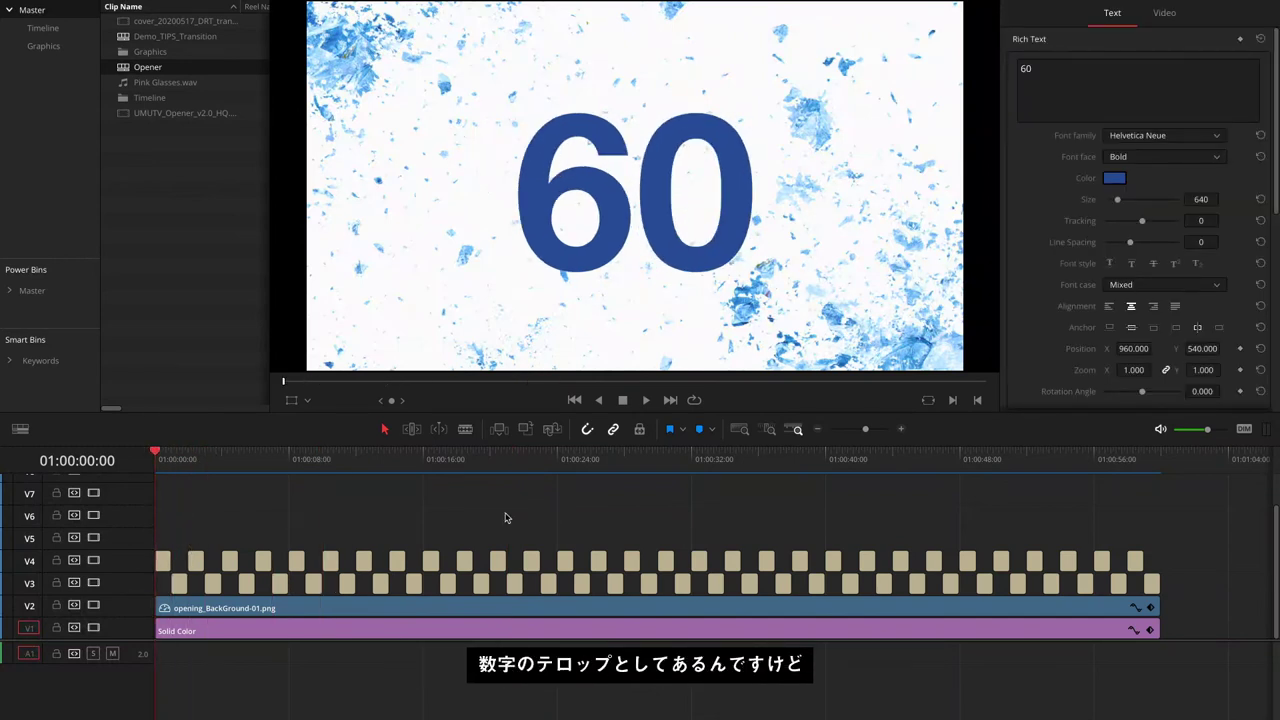
{"action": "mouse_move", "coordinate": [165, 468]}
{"action": "left_mouse_down"}
{"action": "mouse_move", "coordinate": [507, 466]}
{"action": "mouse_move", "coordinate": [1127, 521]}
{"action": "left_mouse_up"}
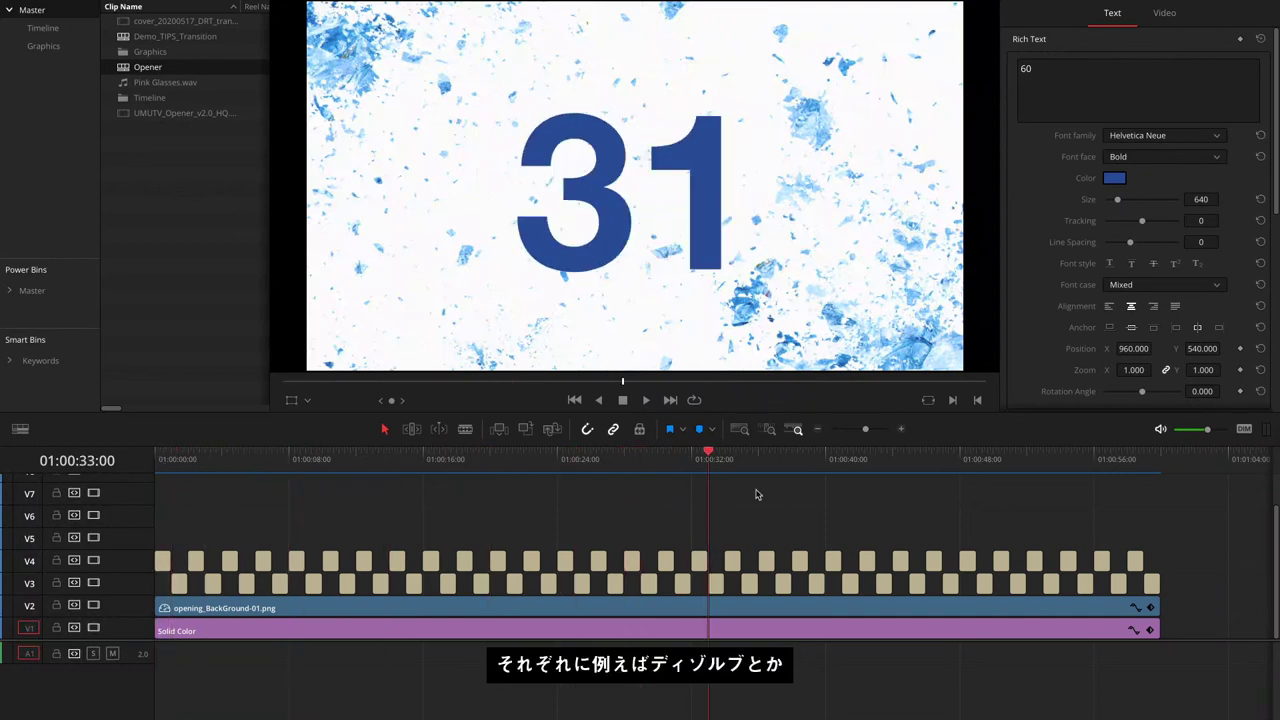
{"action": "key", "text": "Home"}
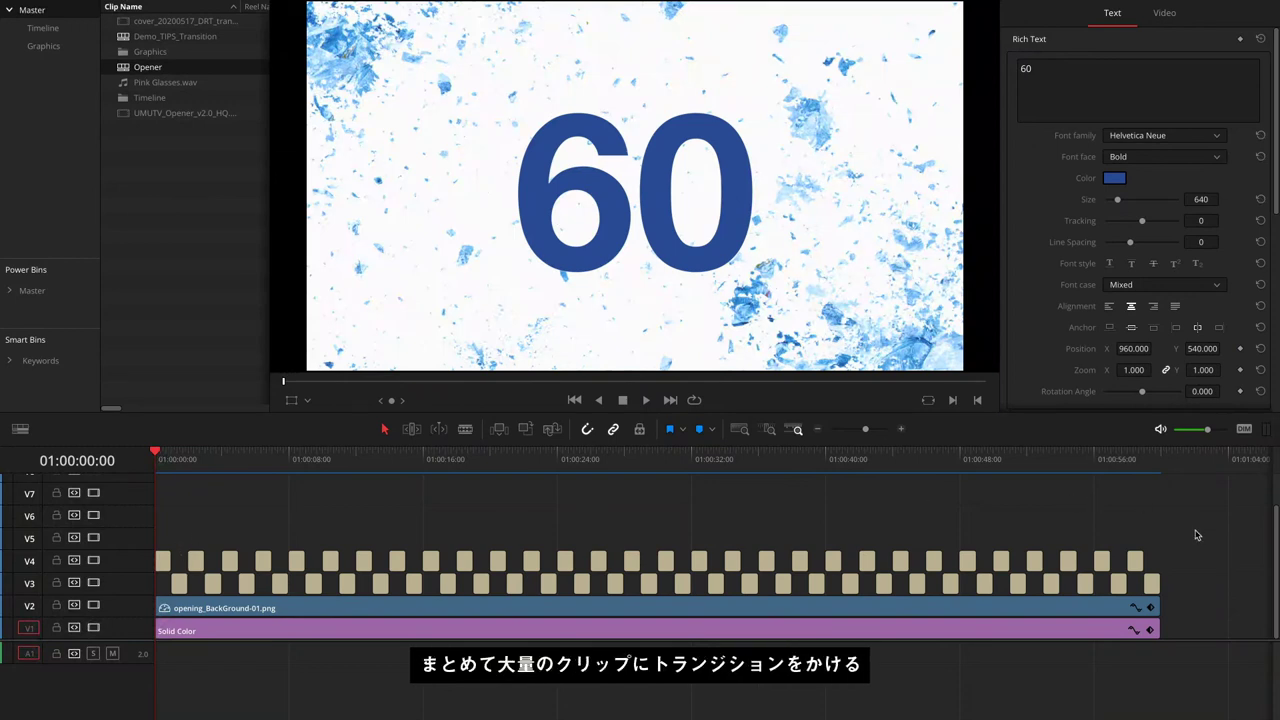
{"action": "left_click_drag", "start_coordinate": [164, 466], "coordinate": [1127, 521]}
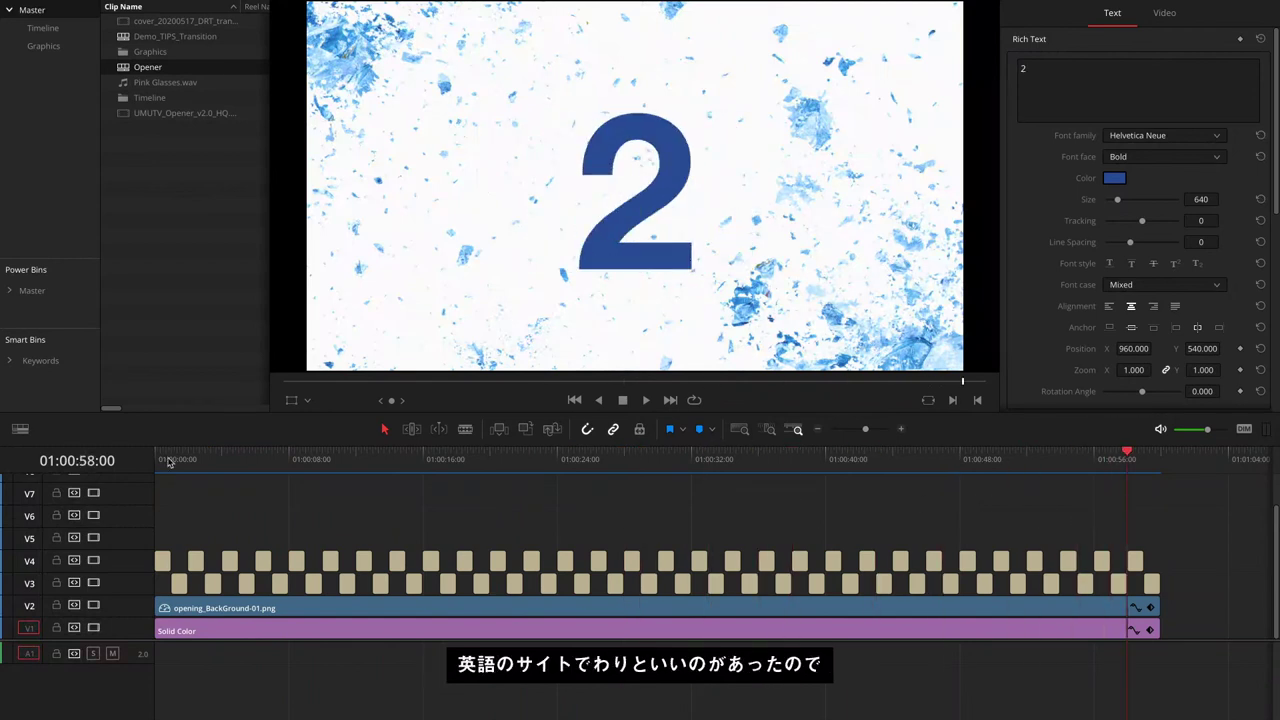
{"action": "left_click", "coordinate": [100, 2]}
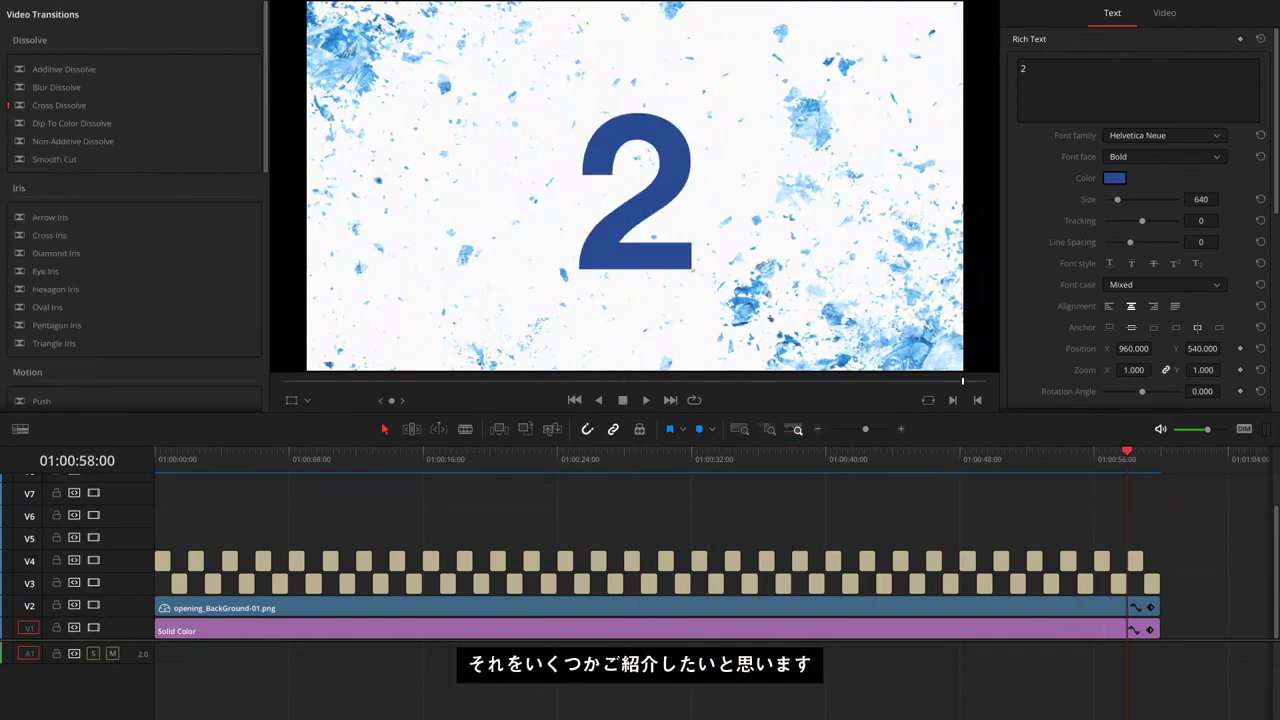
Step: Expand the transitions library to full height and browse all categories, including Shape and Wipe
{"action": "left_click", "coordinate": [68, 34]}
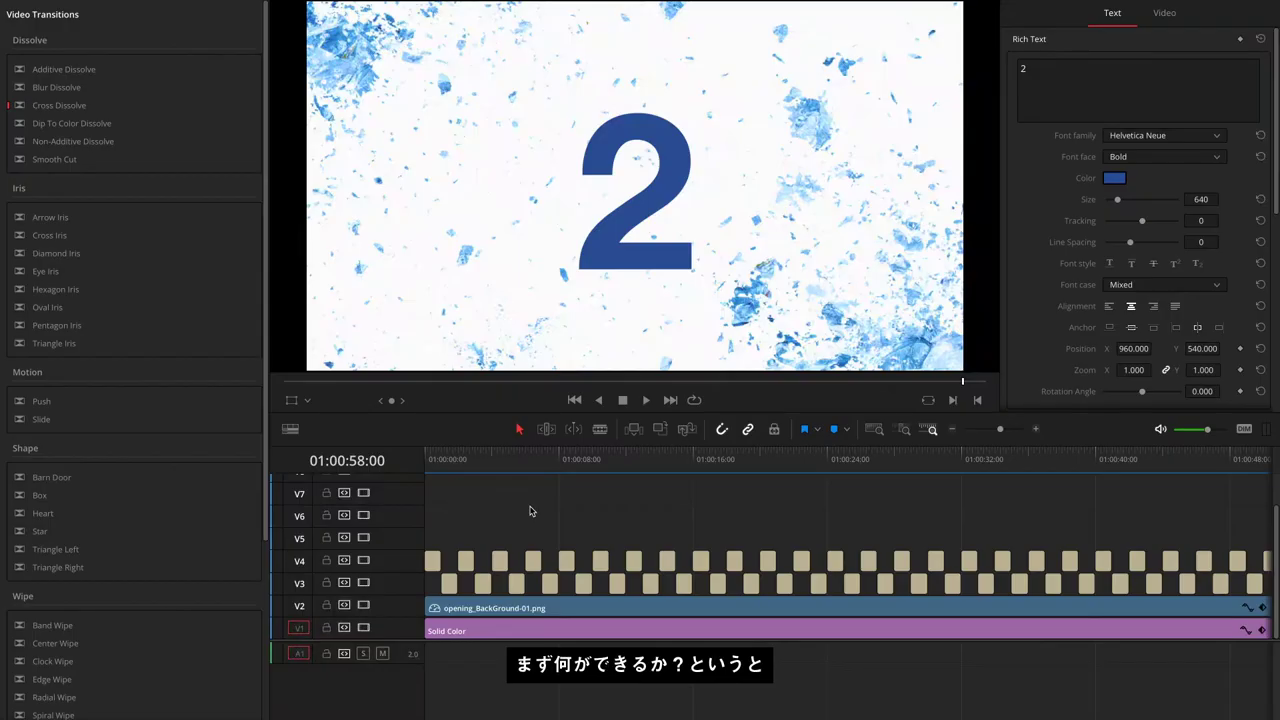
{"action": "scroll", "coordinate": [530, 511], "scroll_direction": "down", "scroll_amount": 5}
{"action": "scroll", "coordinate": [530, 511], "scroll_direction": "up", "scroll_amount": 5}
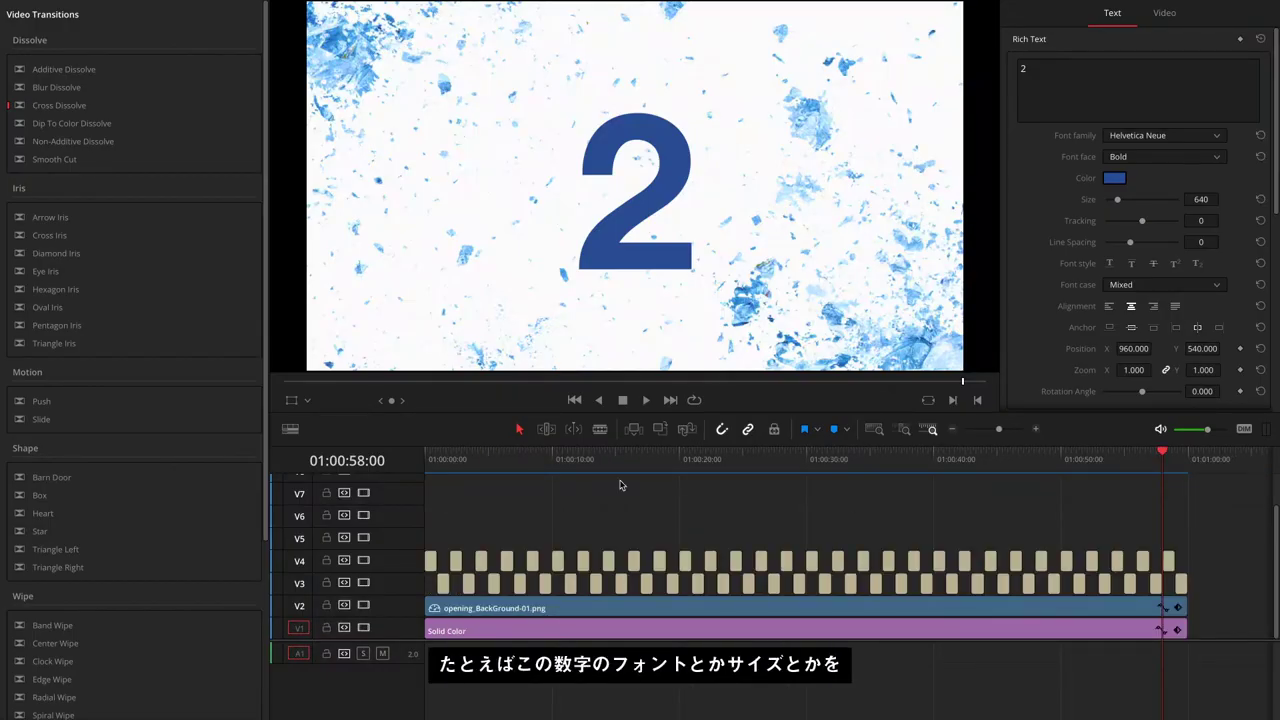
Step: Play the countdown from the start and marquee-select all number title clips on V3 and V4
{"action": "key", "text": "Home"}
{"action": "key", "text": "space"}
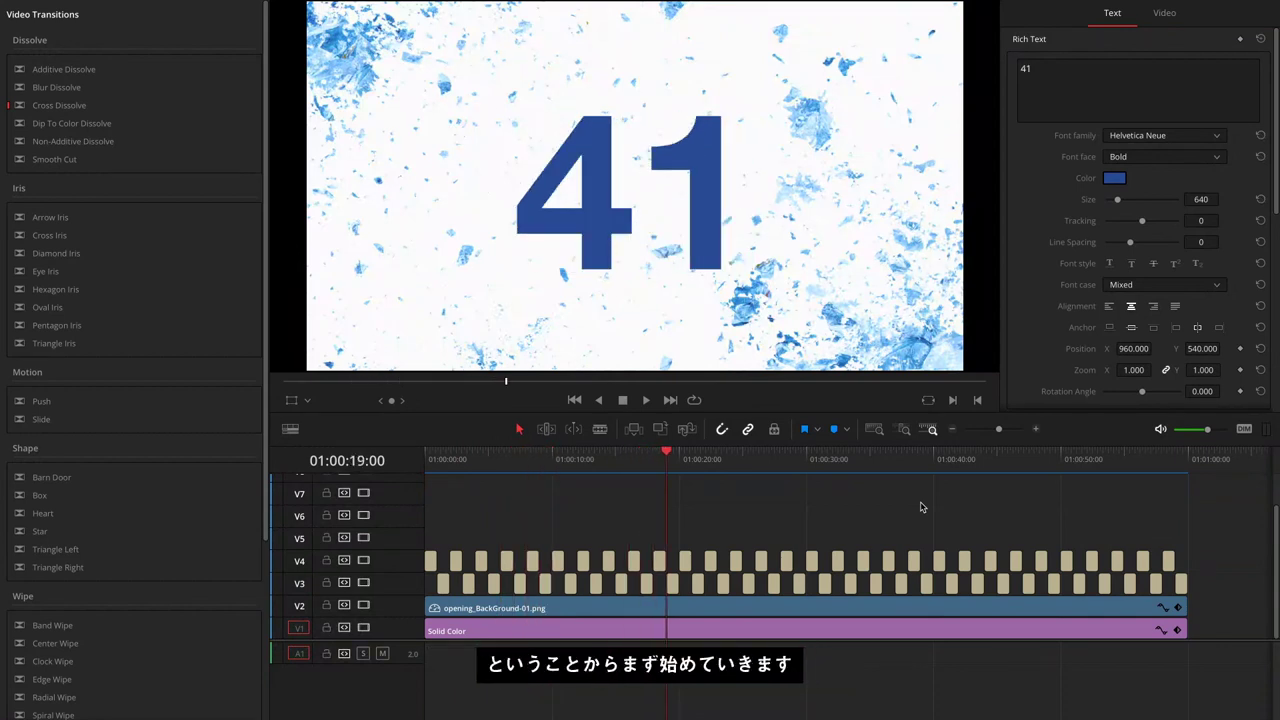
{"action": "left_click_drag", "start_coordinate": [1210, 547], "coordinate": [432, 583]}
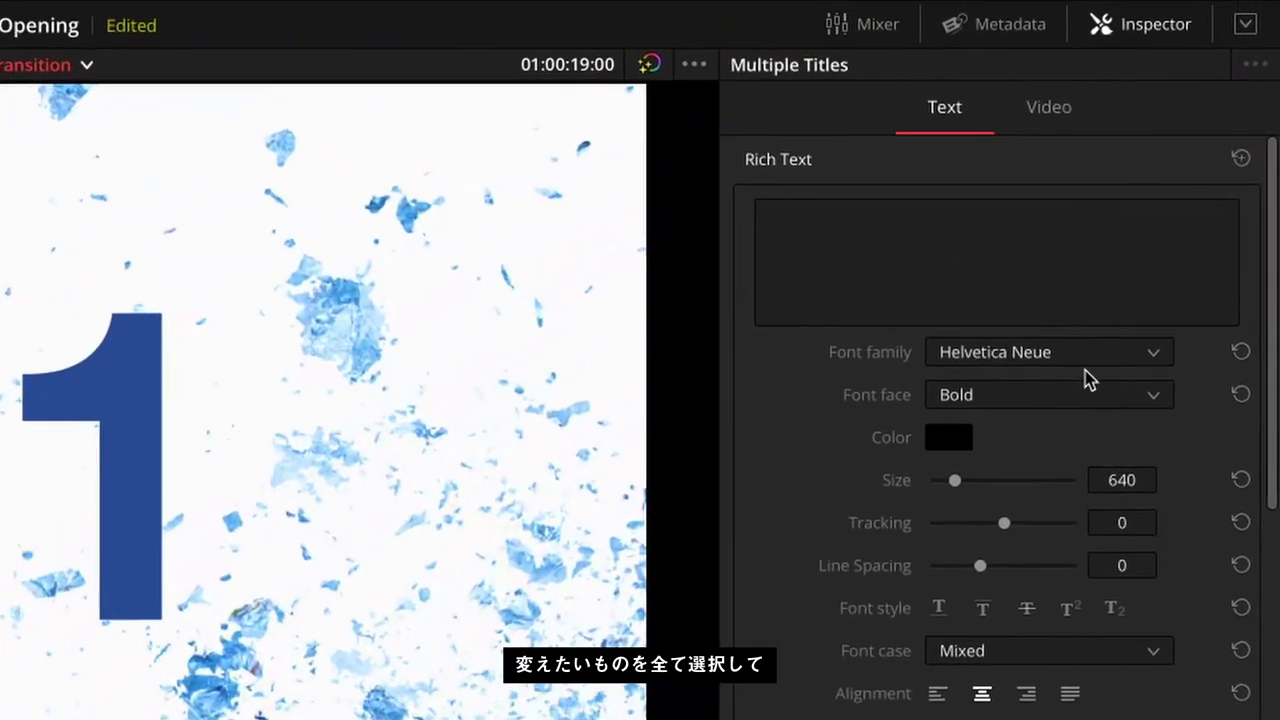
Step: Switch all selected titles to Gill Sans, undo back to Helvetica Neue Bold, then deselect them
{"action": "left_click", "coordinate": [1100, 298]}
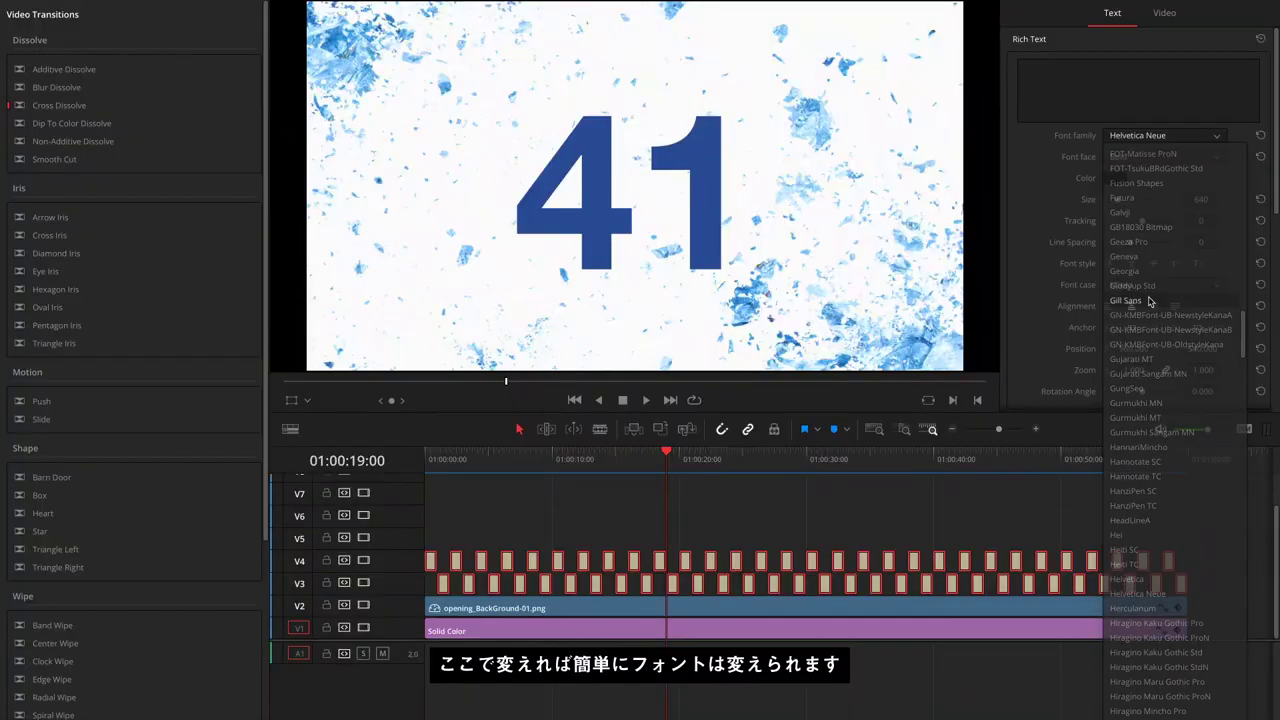
{"action": "left_click", "coordinate": [1040, 530]}
{"action": "key", "text": "ctrl+z"}
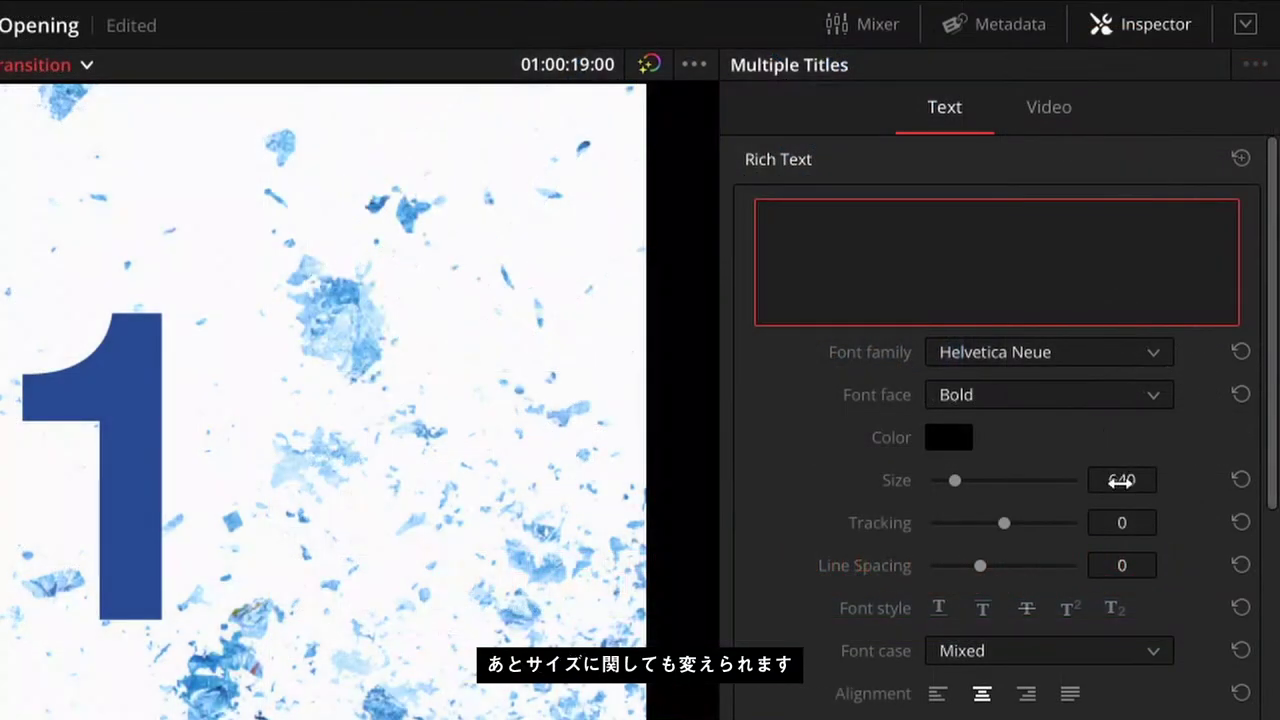
{"action": "left_click", "coordinate": [1121, 481]}
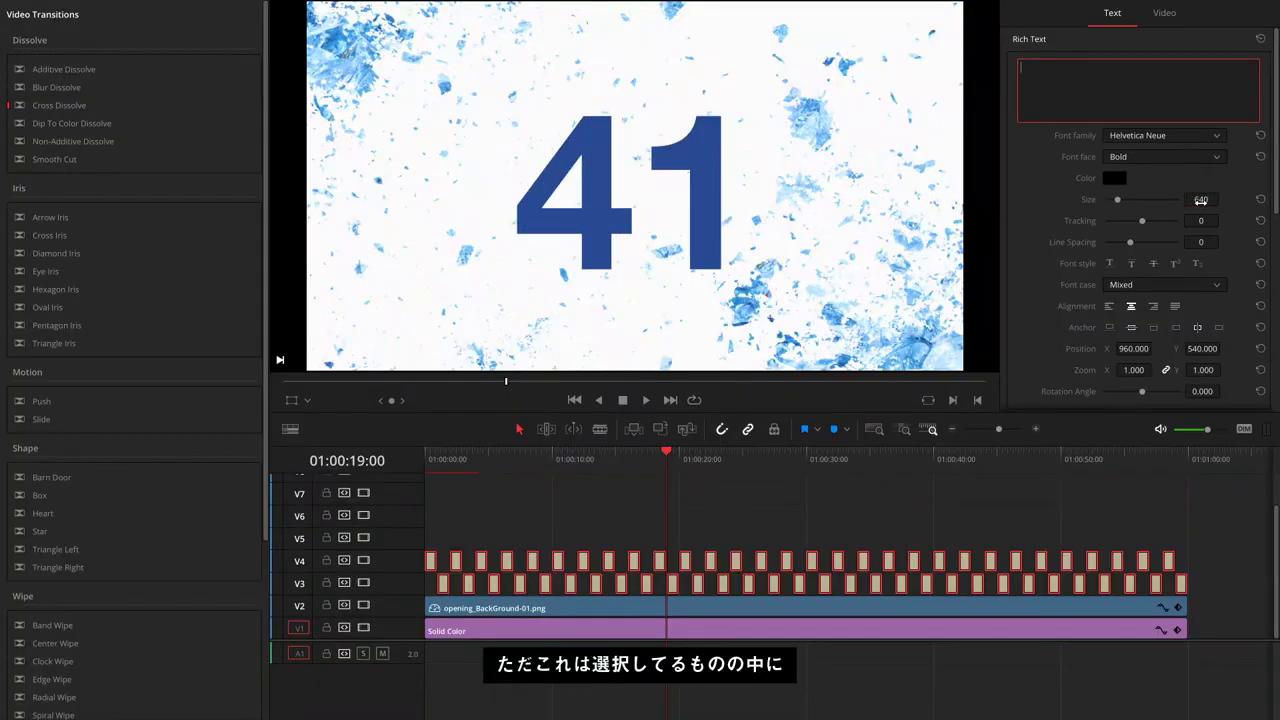
{"action": "left_click", "coordinate": [956, 520]}
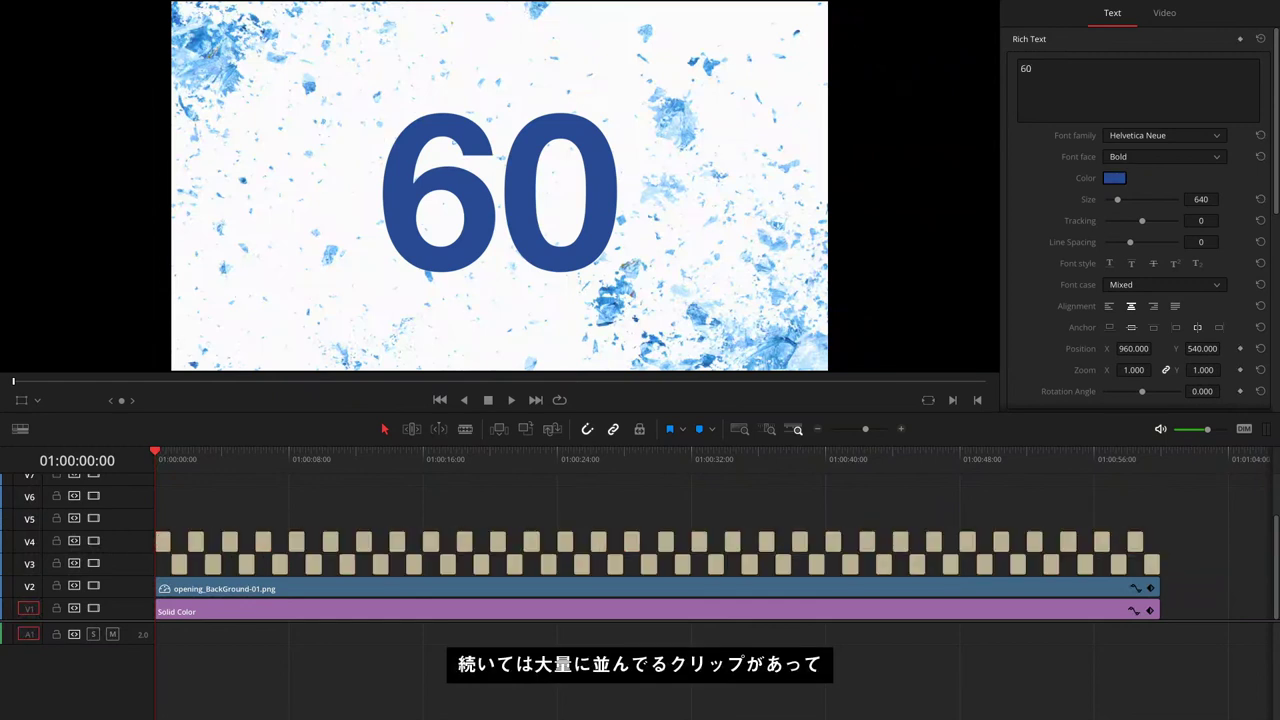
Step: Select every V3/V4 title clip and add the standard Blur Dissolve to all with Cmd+T, zooming to check
{"action": "key", "text": "space"}
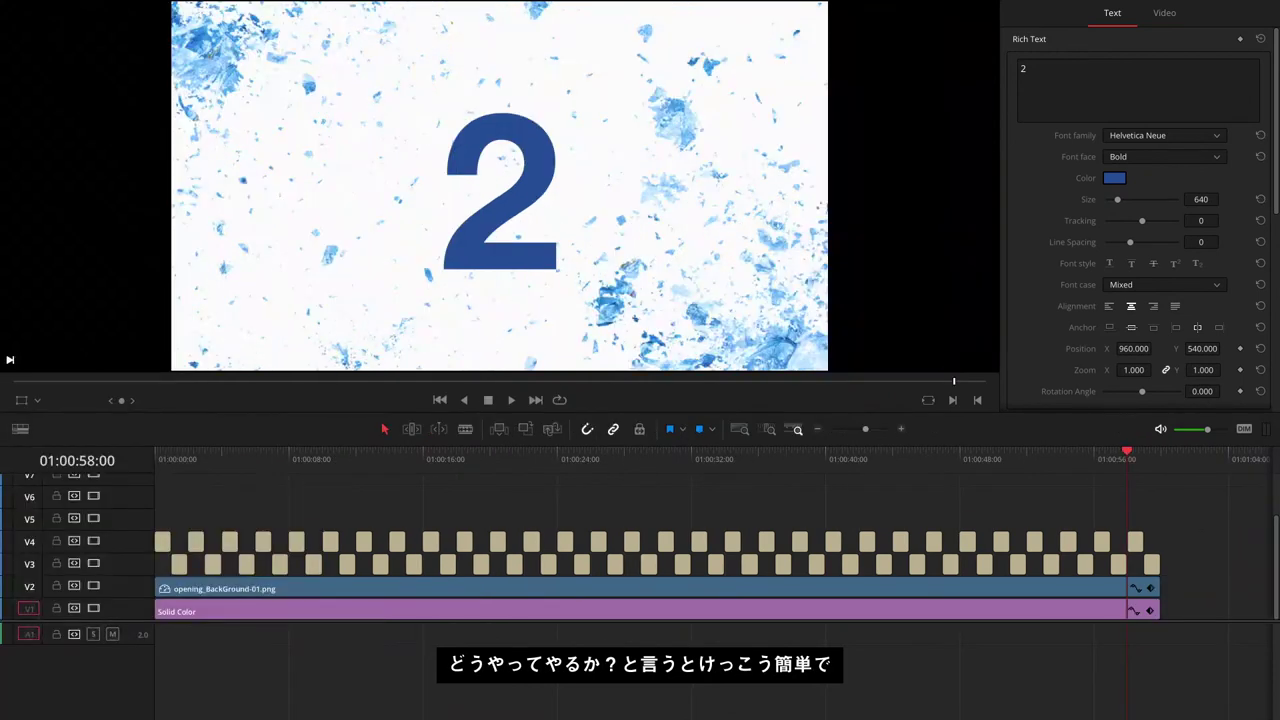
{"action": "left_click_drag", "start_coordinate": [1183, 530], "coordinate": [156, 566]}
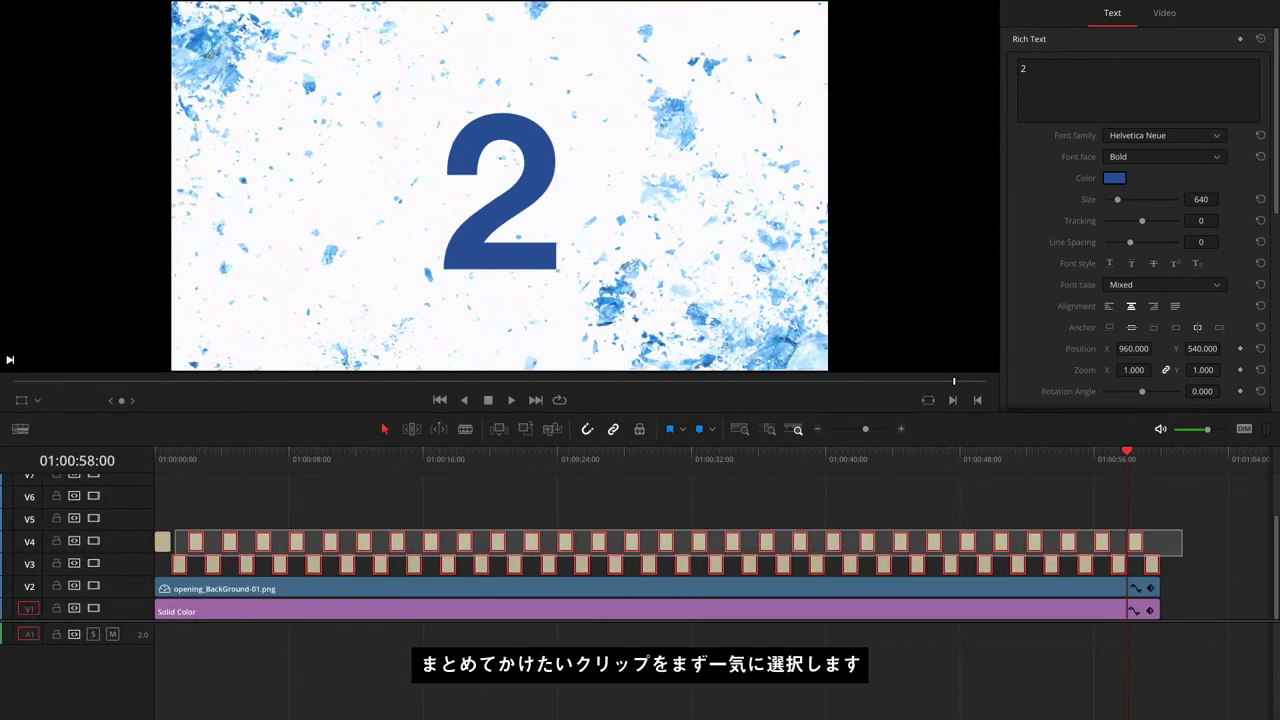
{"action": "left_click_drag", "start_coordinate": [160, 567], "coordinate": [160, 567]}
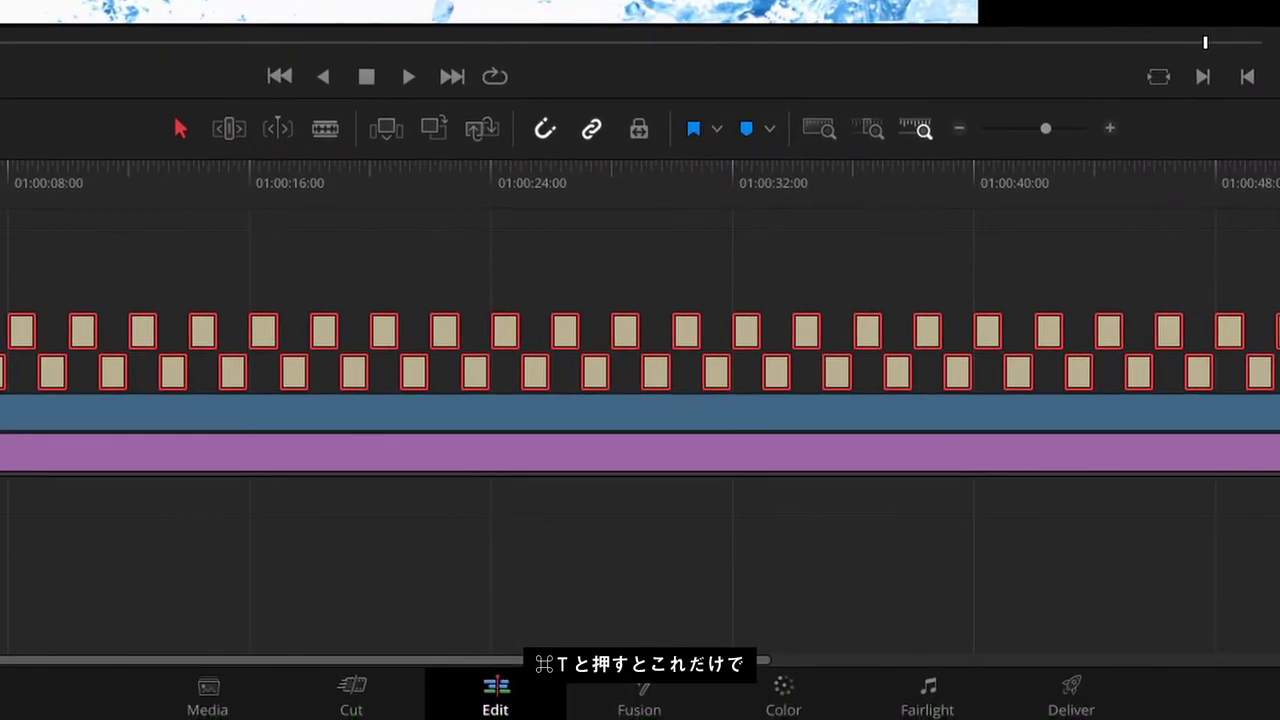
{"action": "key", "text": "super+t"}
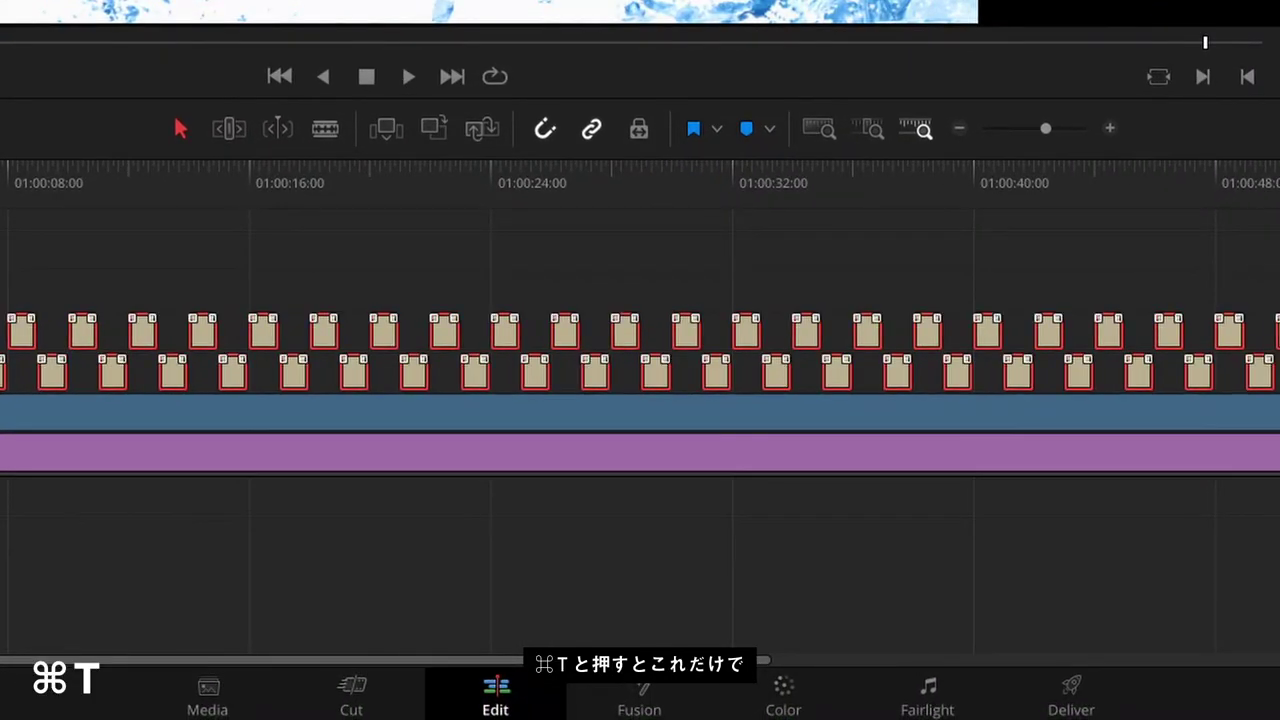
{"action": "key", "text": "super+equal"}
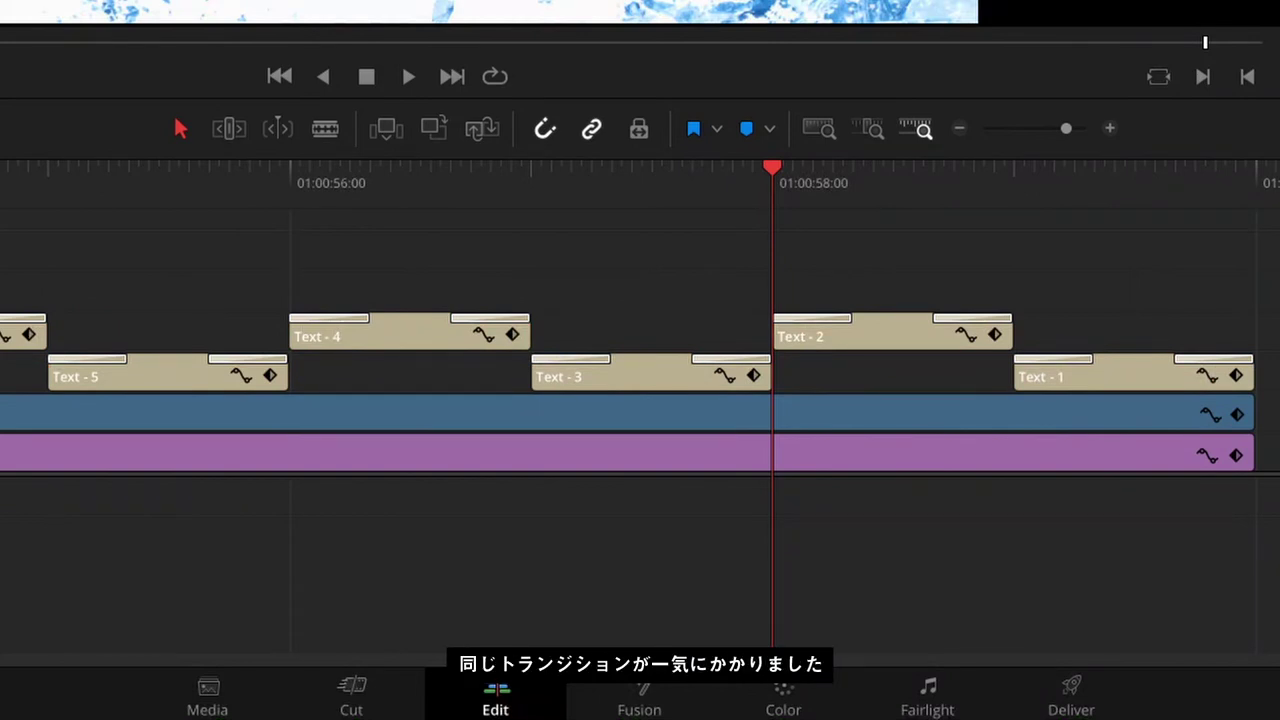
{"action": "key", "text": "super+minus"}
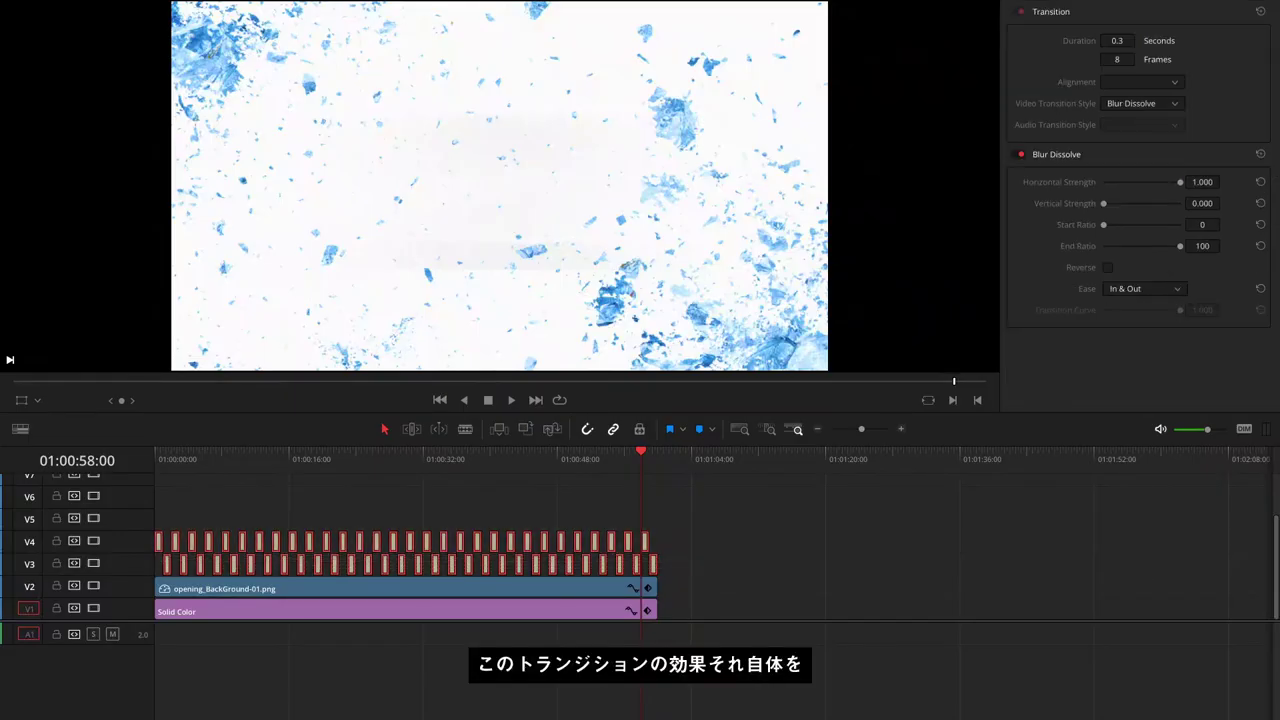
Step: Fit the timeline and marquee-select all the transitions on the title clips
{"action": "key", "text": "shift+z"}
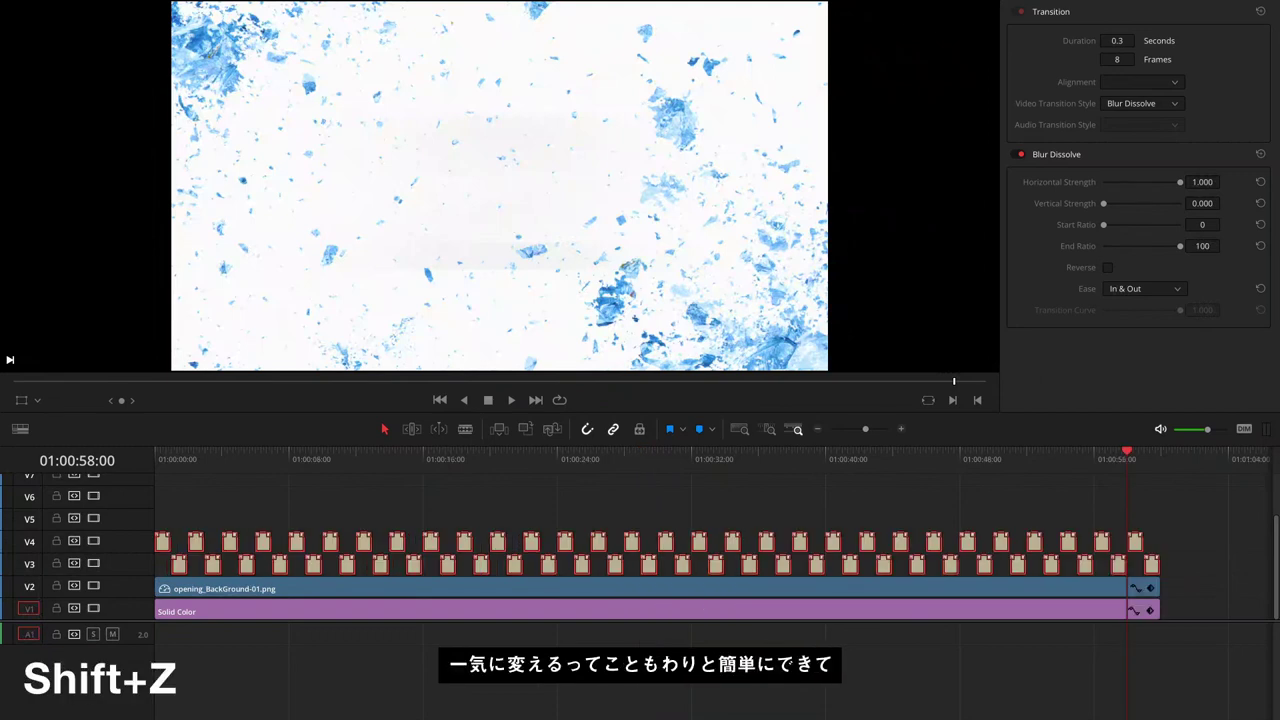
{"action": "mouse_move", "coordinate": [1198, 520]}
{"action": "left_mouse_down"}
{"action": "mouse_move", "coordinate": [363, 545]}
{"action": "mouse_move", "coordinate": [155, 568]}
{"action": "left_mouse_up"}
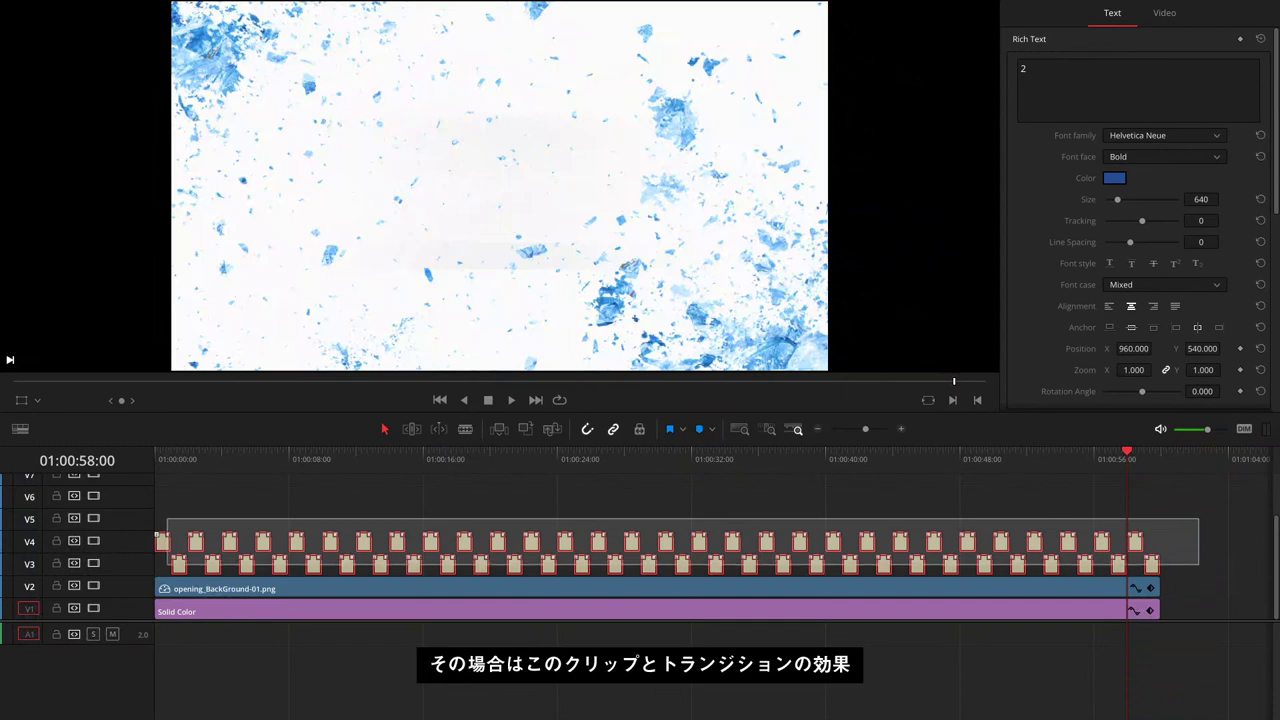
{"action": "left_click_drag", "start_coordinate": [155, 568], "coordinate": [155, 568]}
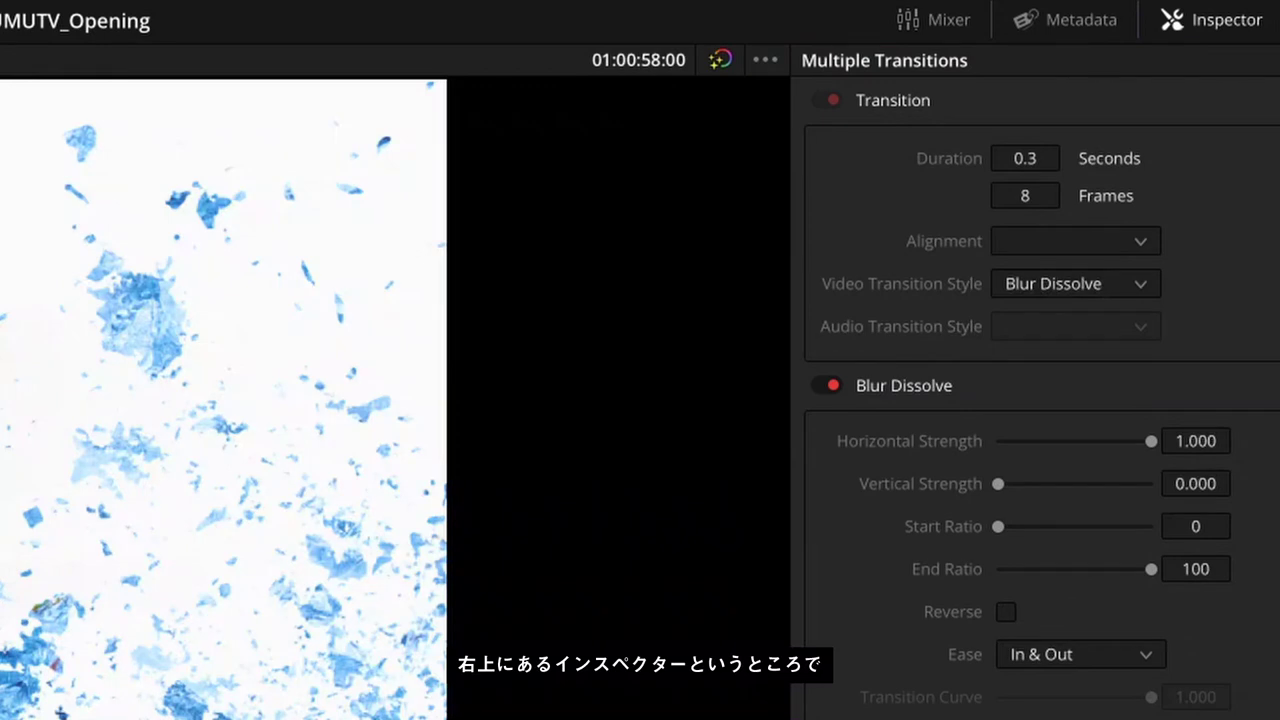
Step: Set the transitions to 4 frames, Cross Dissolve style, with In & Out easing
{"action": "left_click", "coordinate": [1024, 195]}
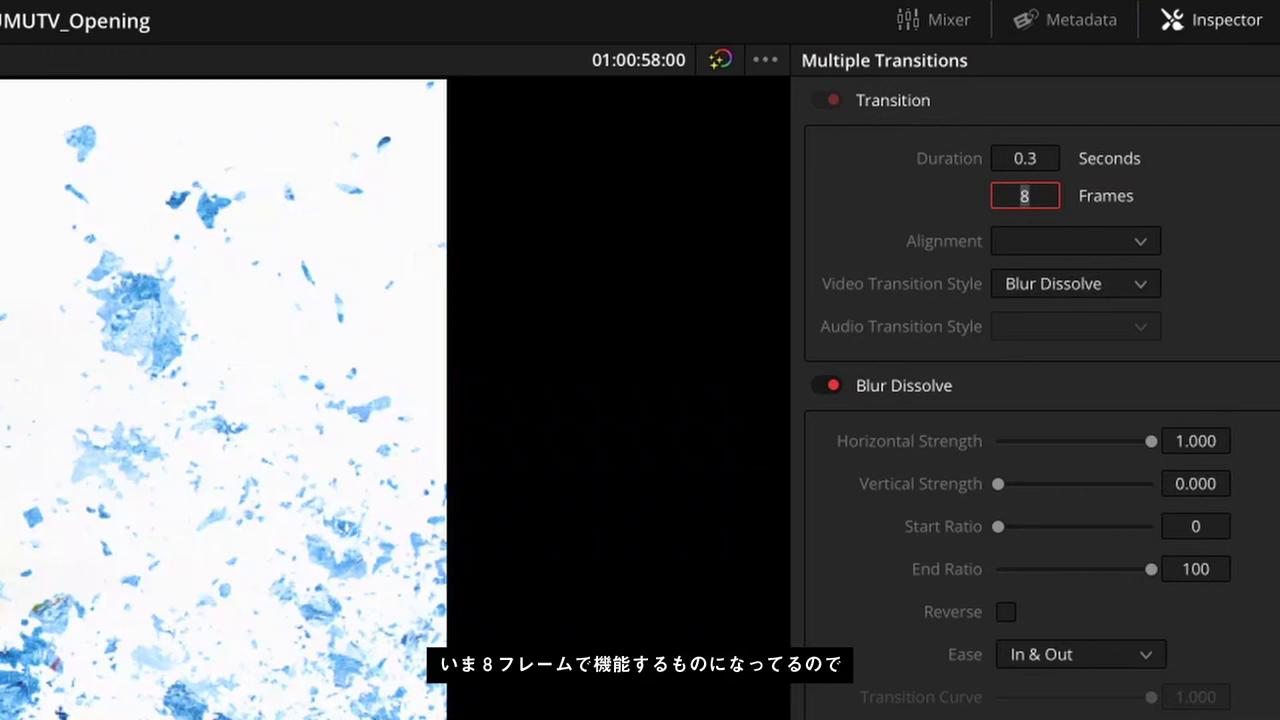
{"action": "type", "text": "4"}
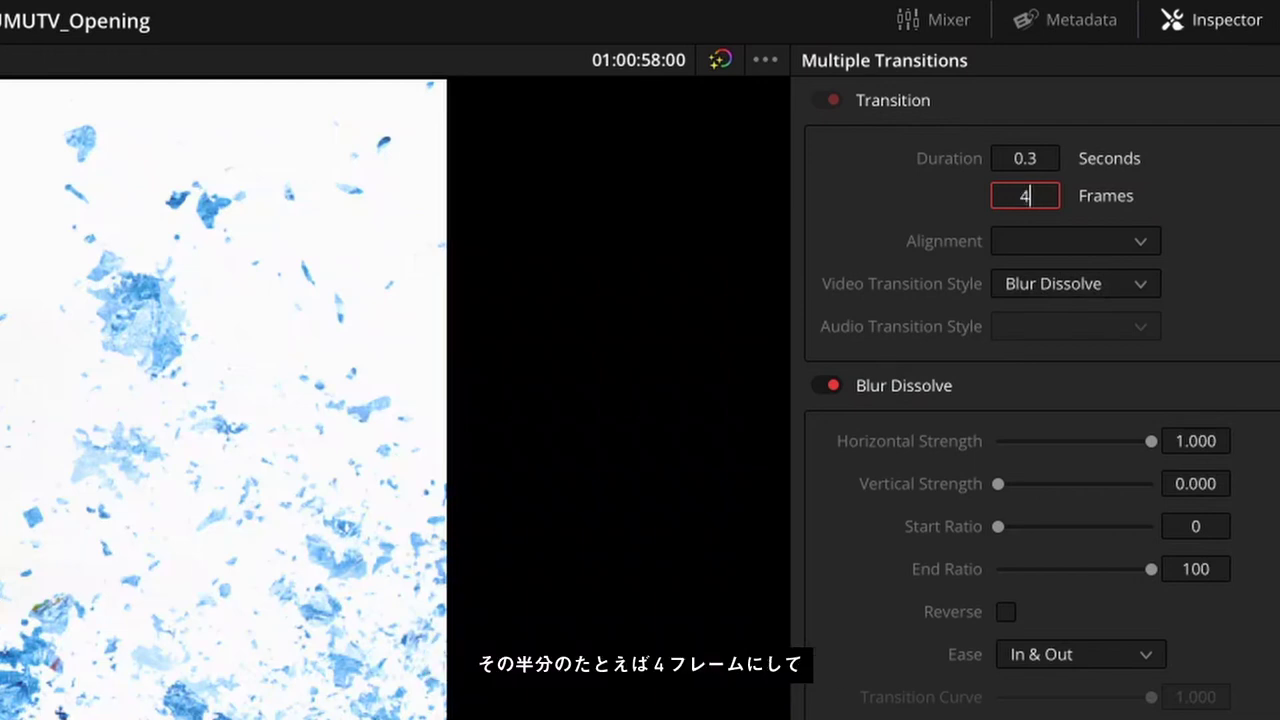
{"action": "left_click", "coordinate": [1075, 283]}
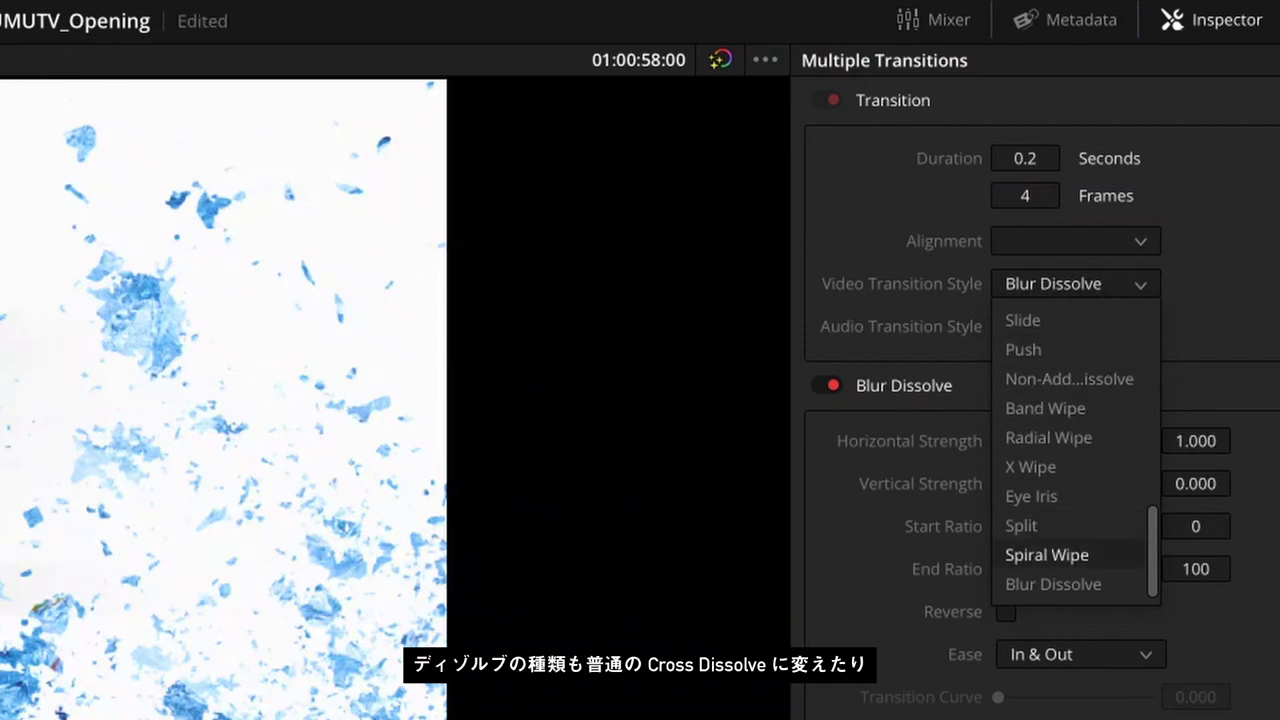
{"action": "scroll", "coordinate": [1075, 450], "scroll_direction": "up", "scroll_amount": 5}
{"action": "left_click", "coordinate": [1057, 320]}
{"action": "left_click", "coordinate": [1080, 611]}
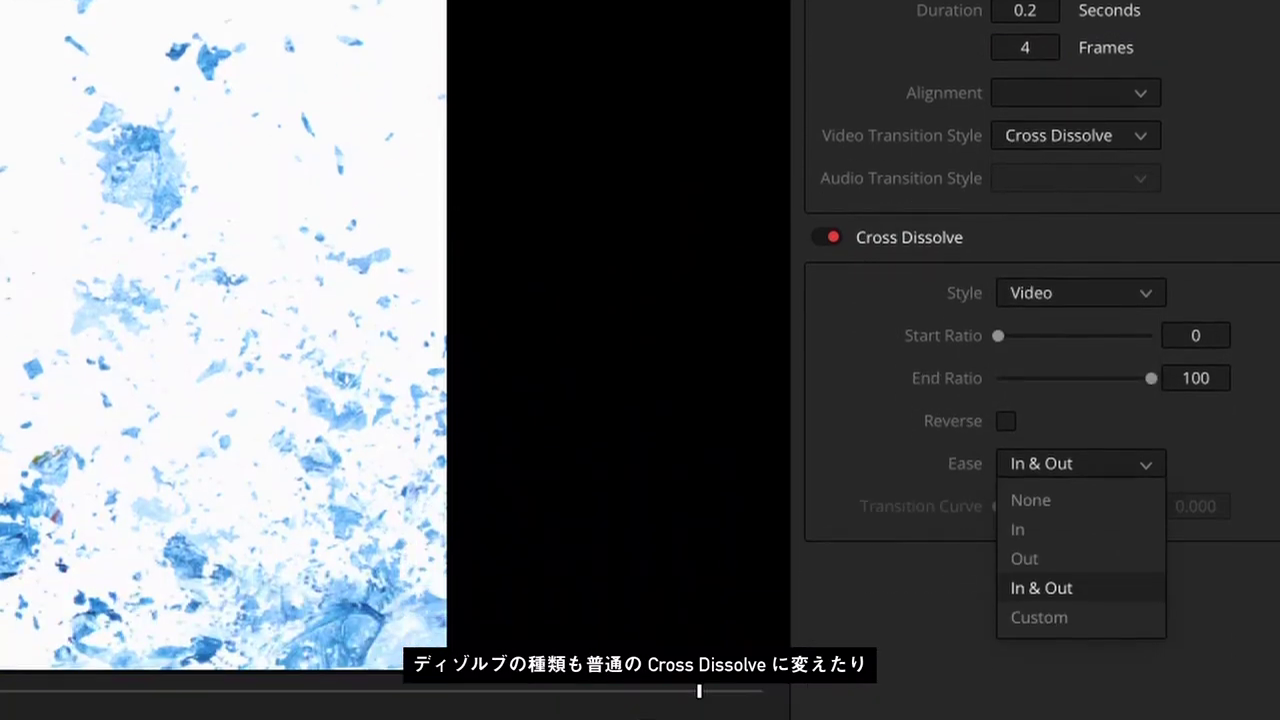
{"action": "left_click", "coordinate": [1041, 597]}
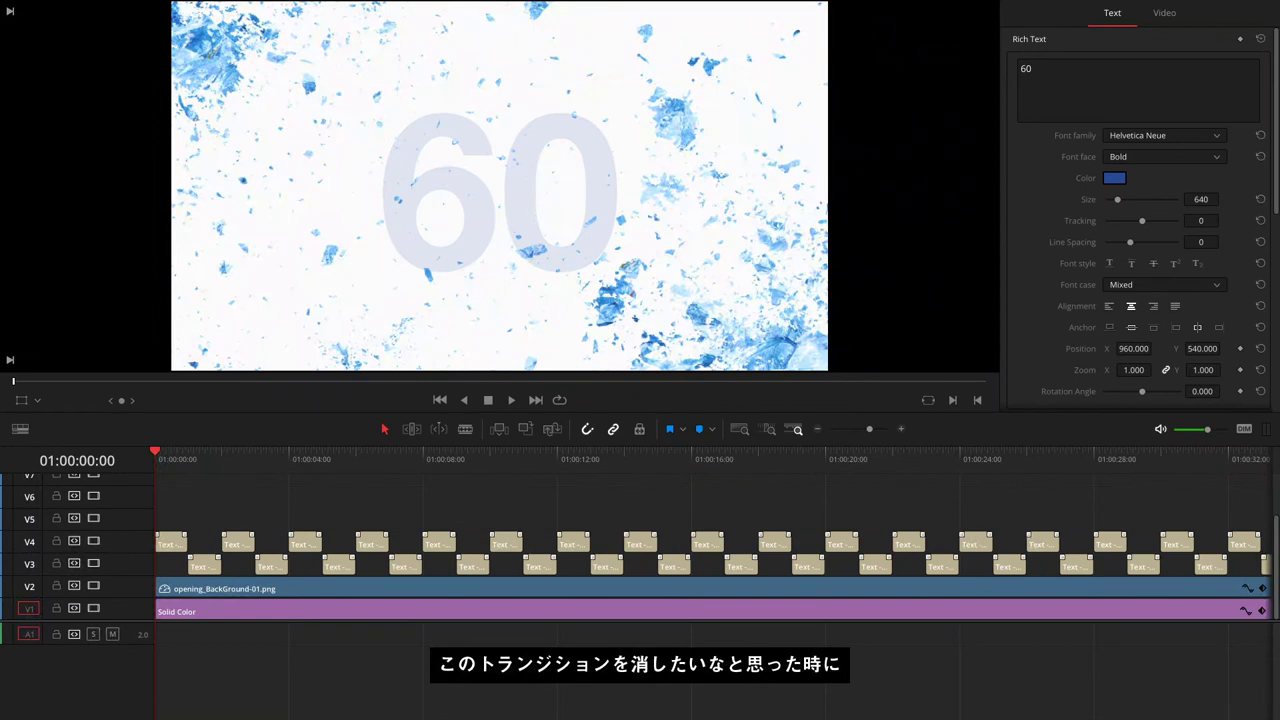
Step: Zoom the timeline in and out, then marquee-select all countdown clips on V3 and V4
{"action": "key", "text": "ctrl+equal"}
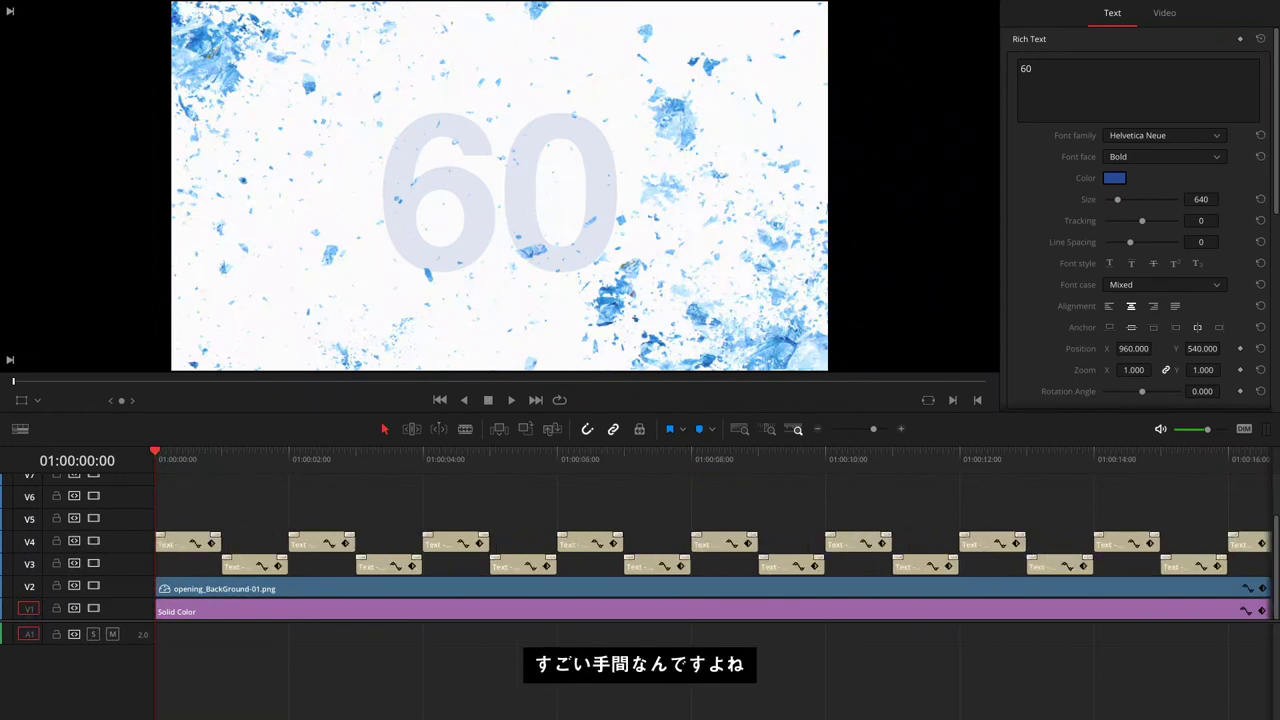
{"action": "key", "text": "ctrl+minus"}
{"action": "key", "text": "ctrl+minus"}
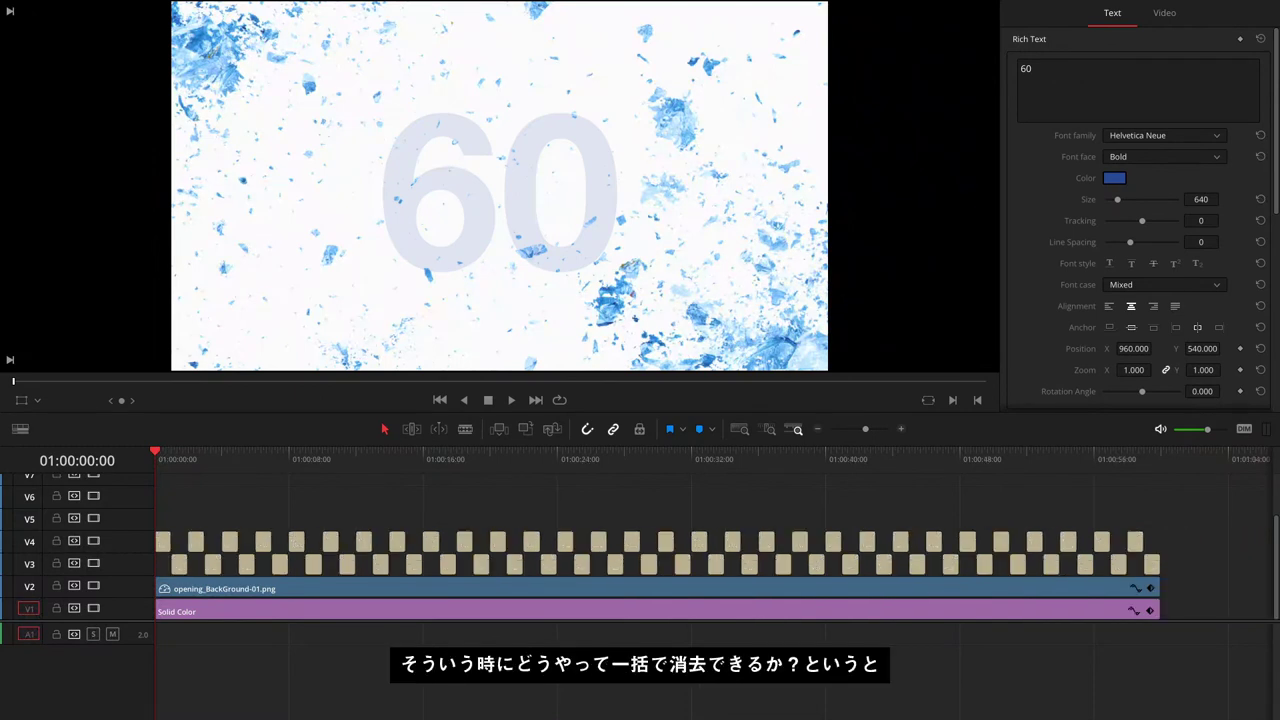
{"action": "left_click_drag", "start_coordinate": [1202, 526], "coordinate": [168, 558]}
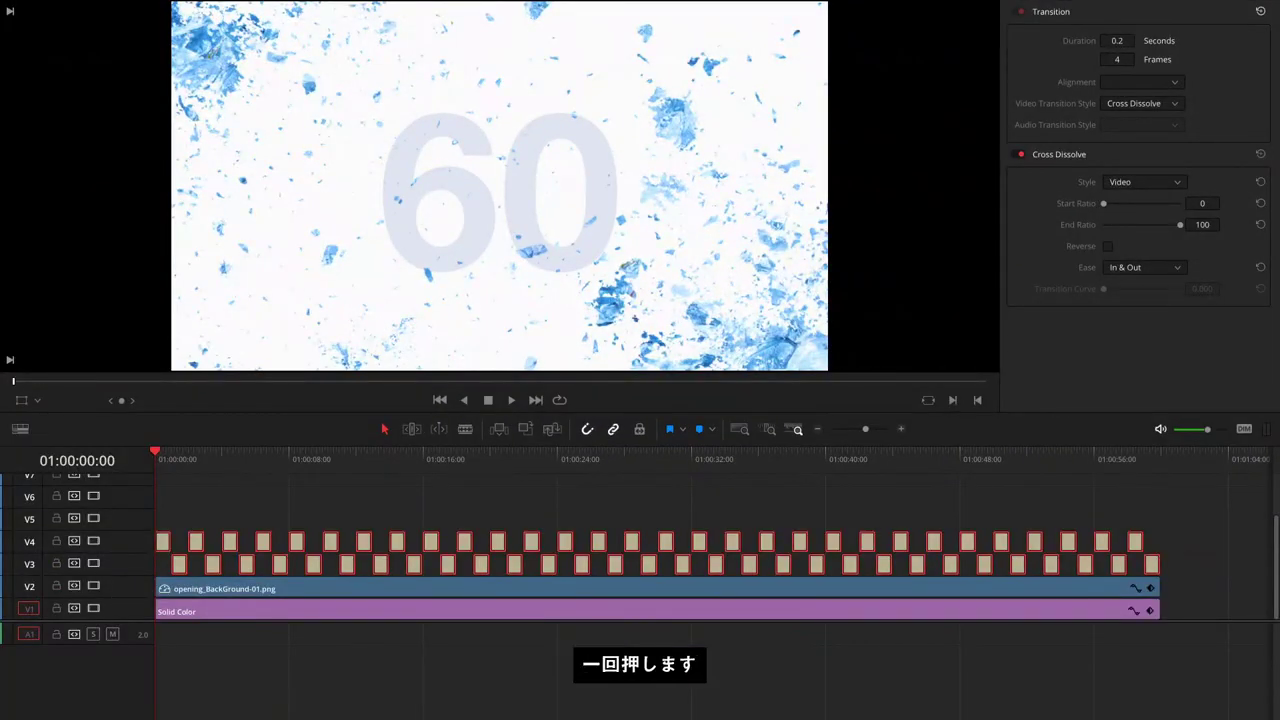
Step: Narrow the selection to just the transitions with U and delete them all
{"action": "key", "text": "u"}
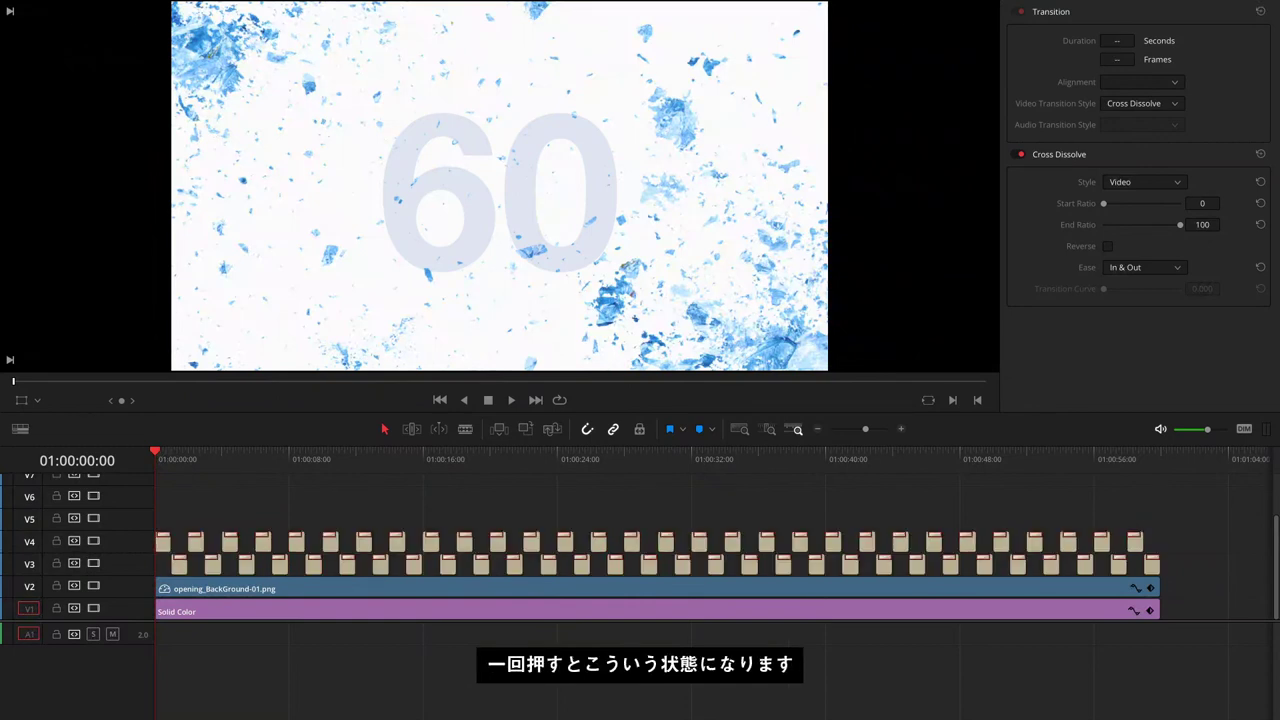
{"action": "key", "text": "ctrl+equal"}
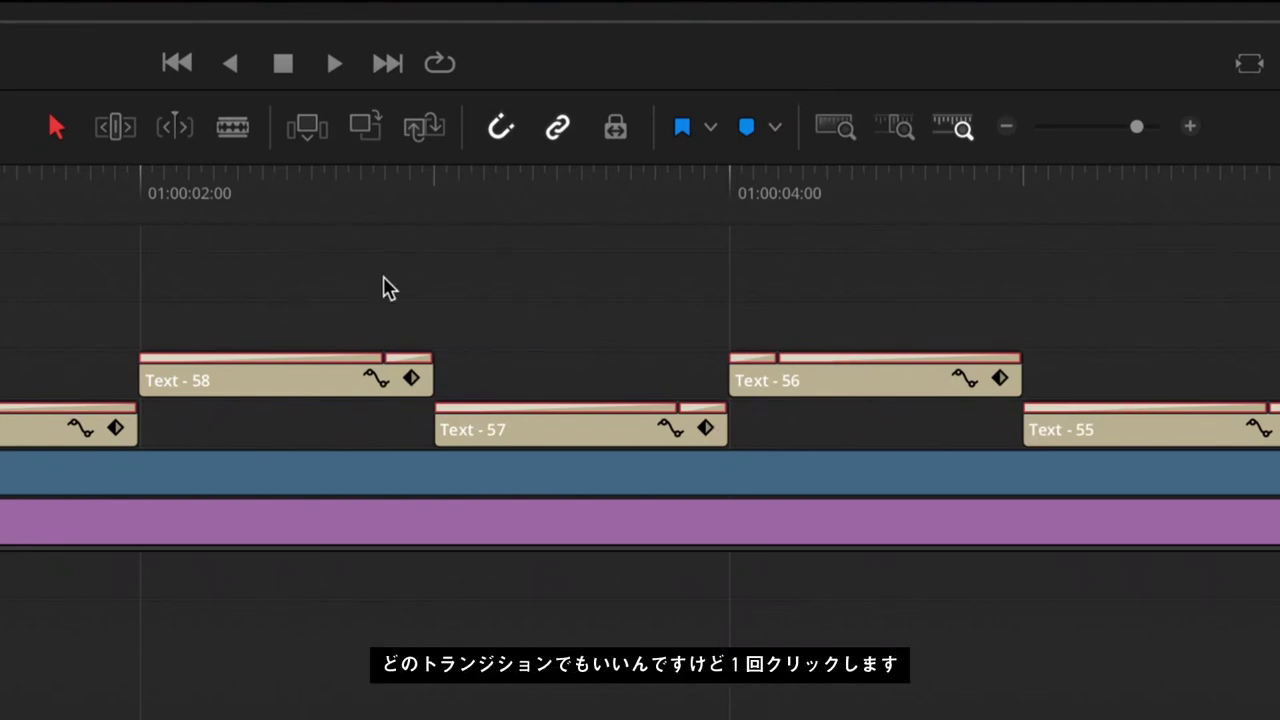
{"action": "left_click", "coordinate": [282, 366]}
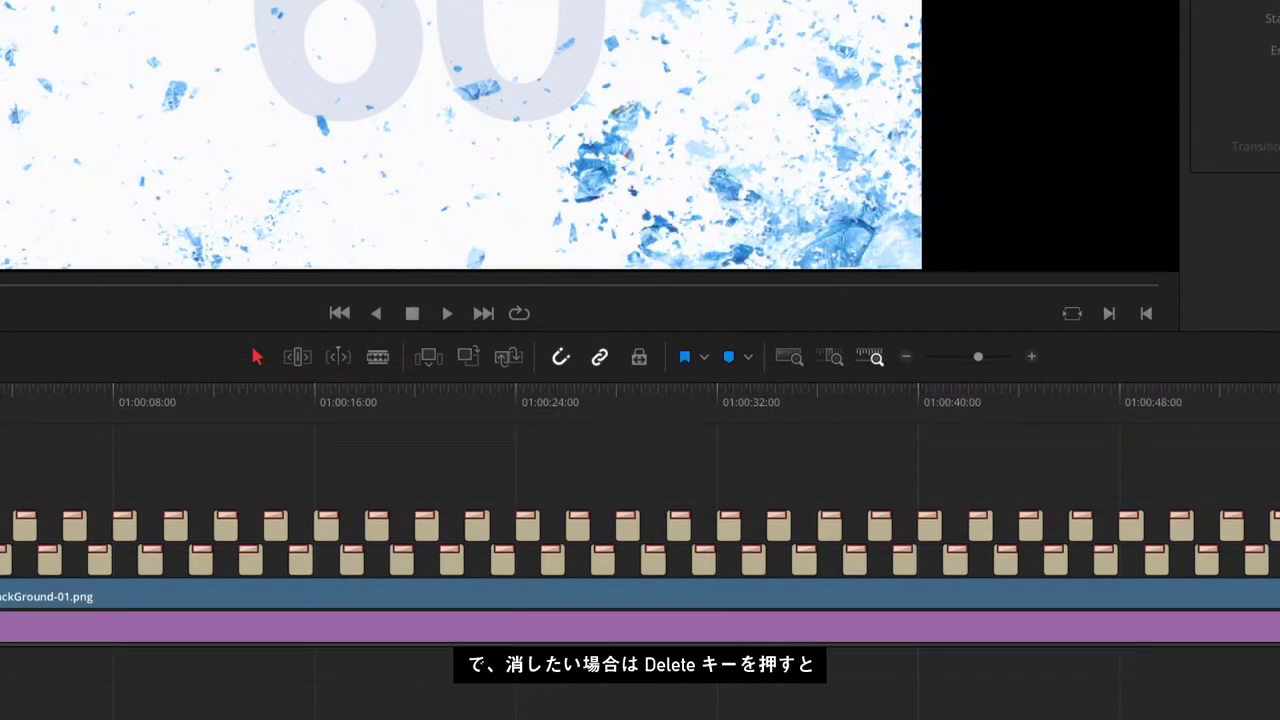
{"action": "key", "text": "Delete"}
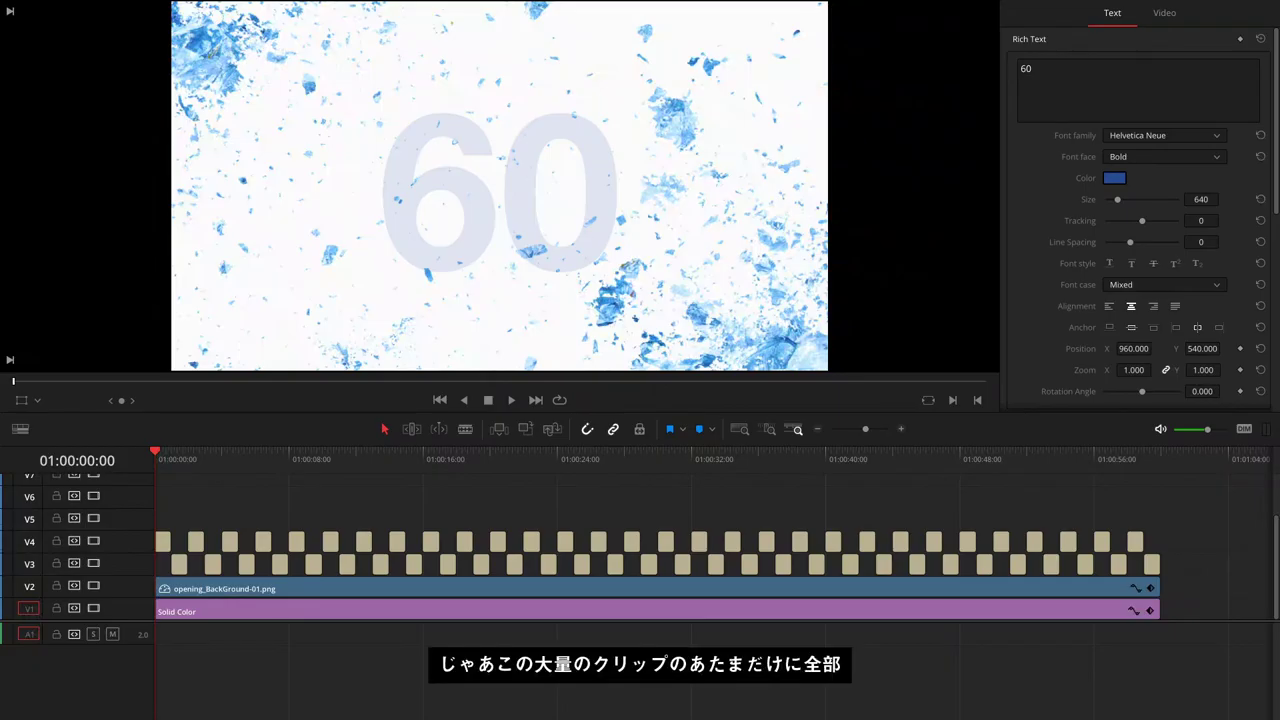
Step: Reselect all countdown title clips, then deselect them by clicking empty timeline
{"action": "left_click_drag", "start_coordinate": [1172, 516], "coordinate": [162, 566]}
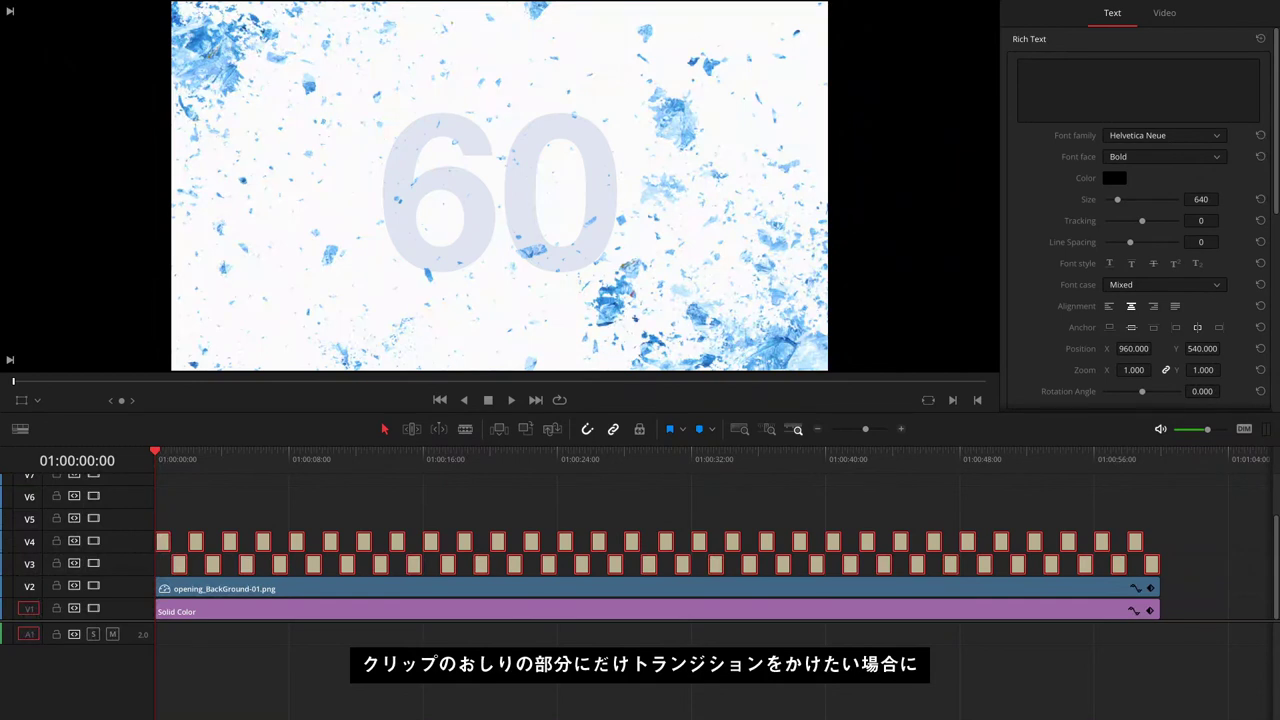
{"action": "left_click", "coordinate": [938, 541]}
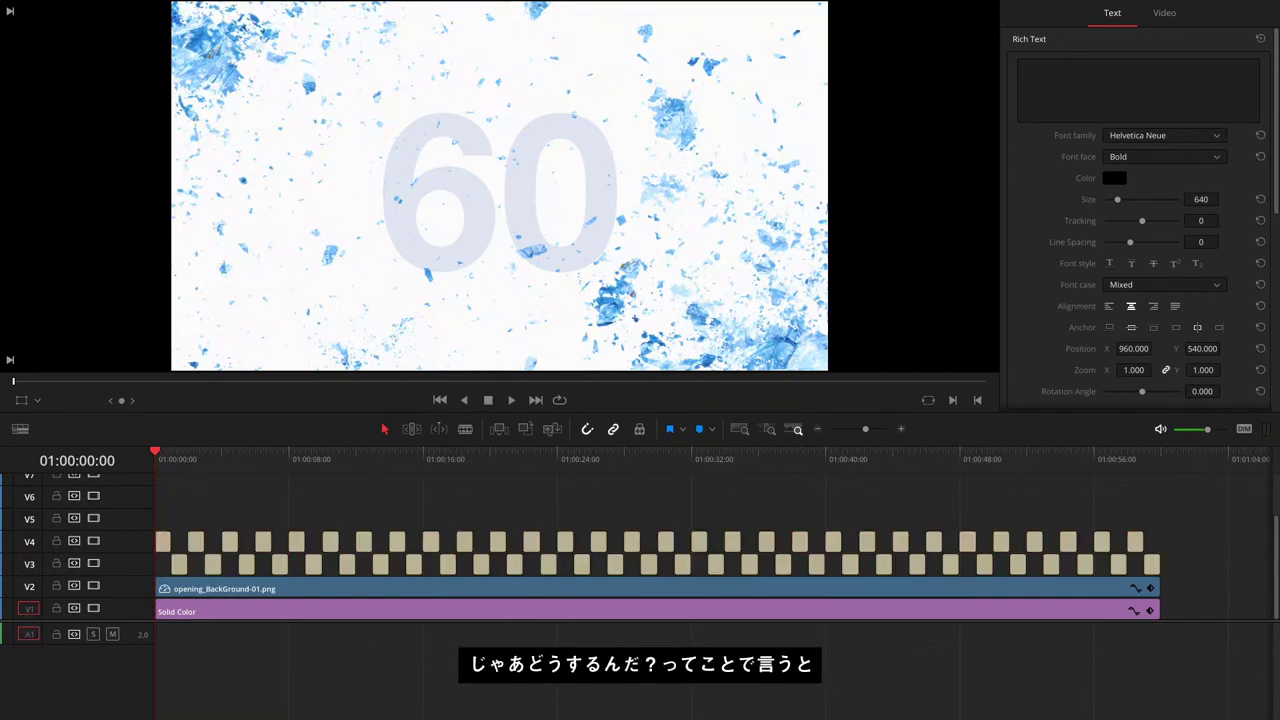
{"action": "key", "text": "t"}
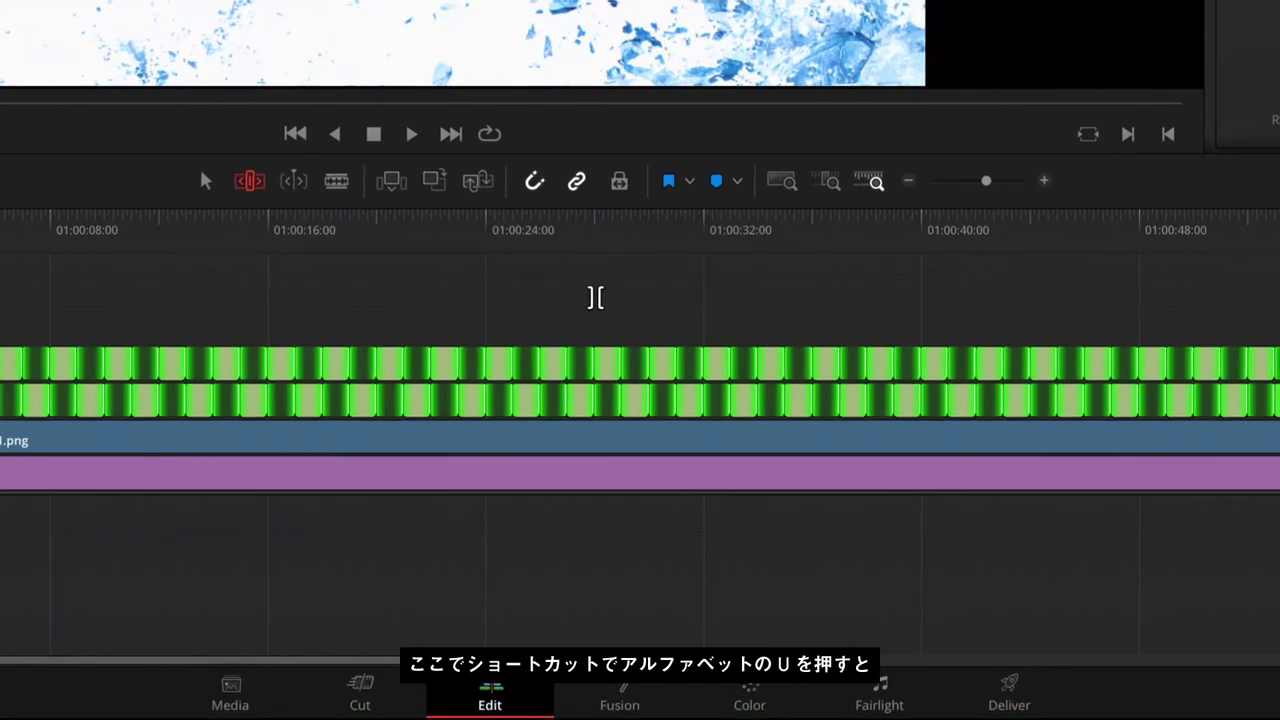
Step: Cycle the targeted clip edges with U and add the standard transition at the selected edit points
{"action": "key", "text": "u"}
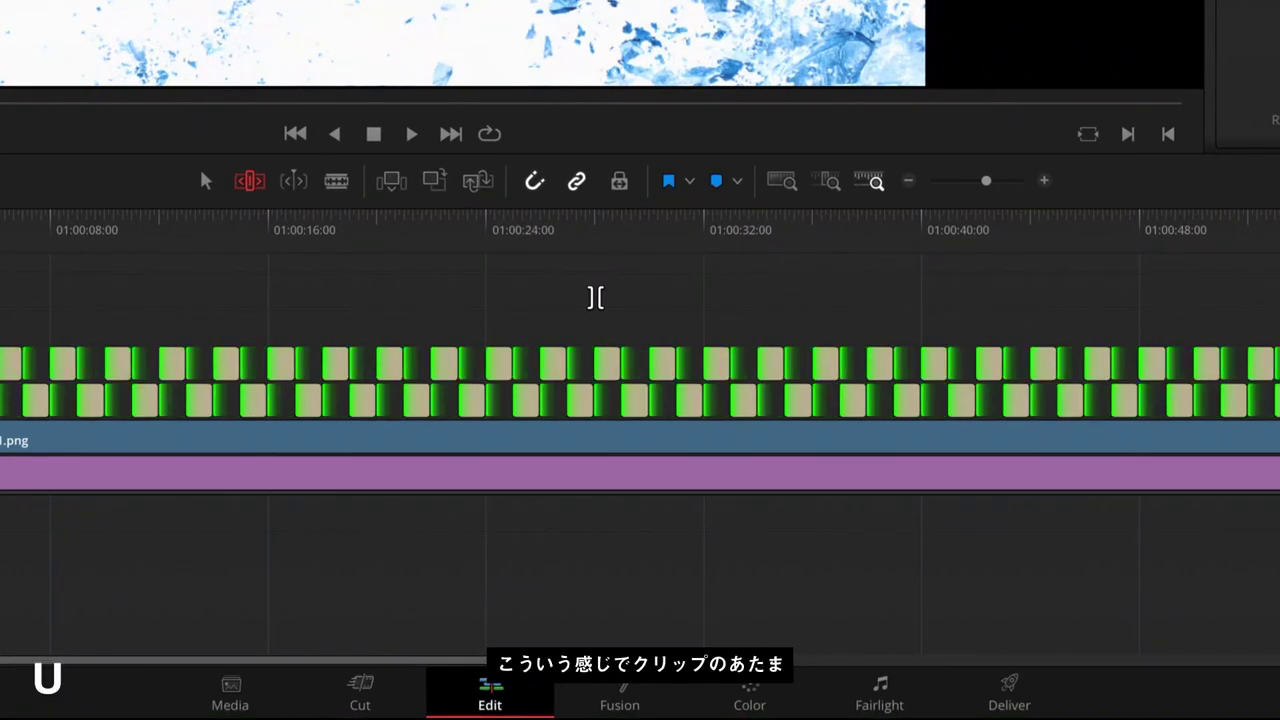
{"action": "key", "text": "u"}
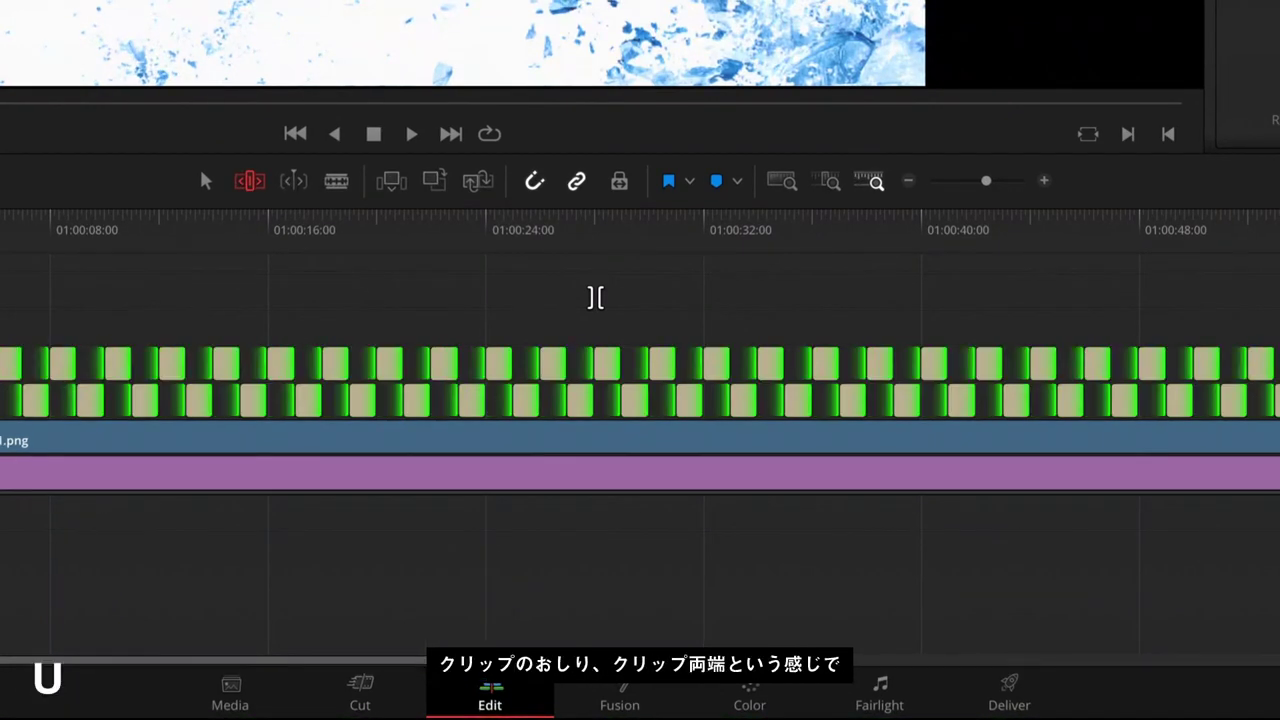
{"action": "key", "text": "u"}
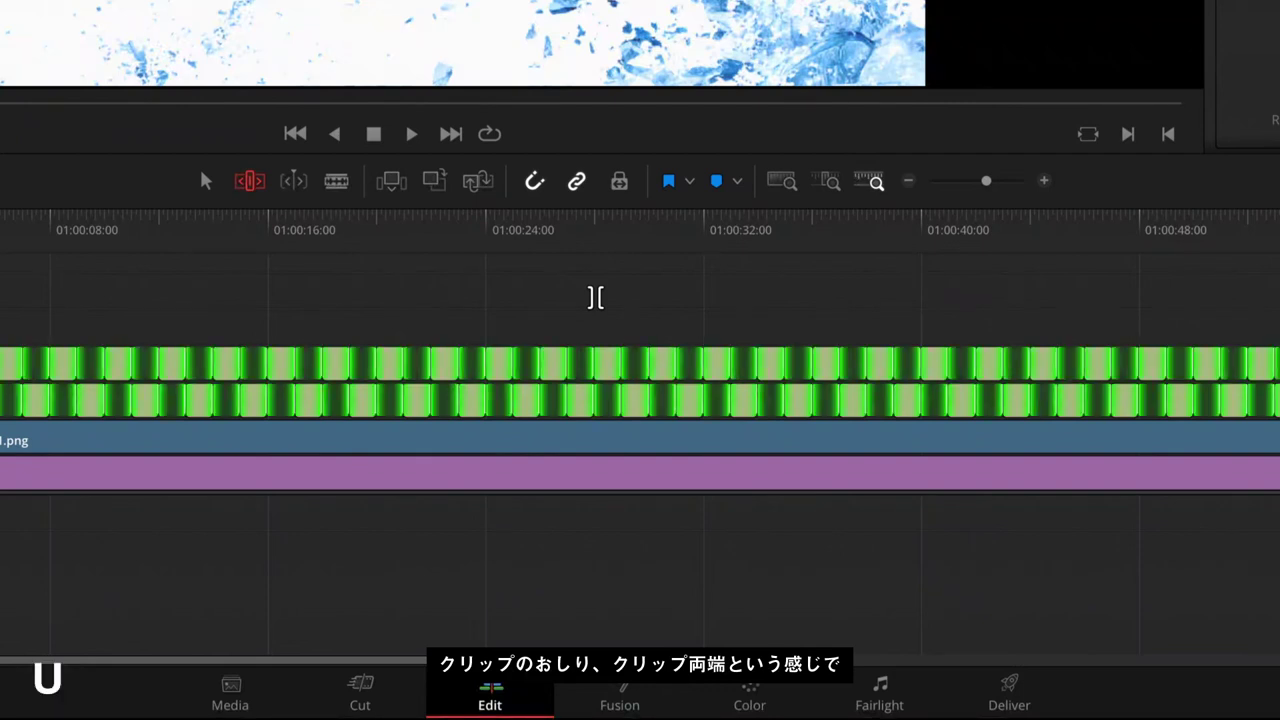
{"action": "key", "text": "u"}
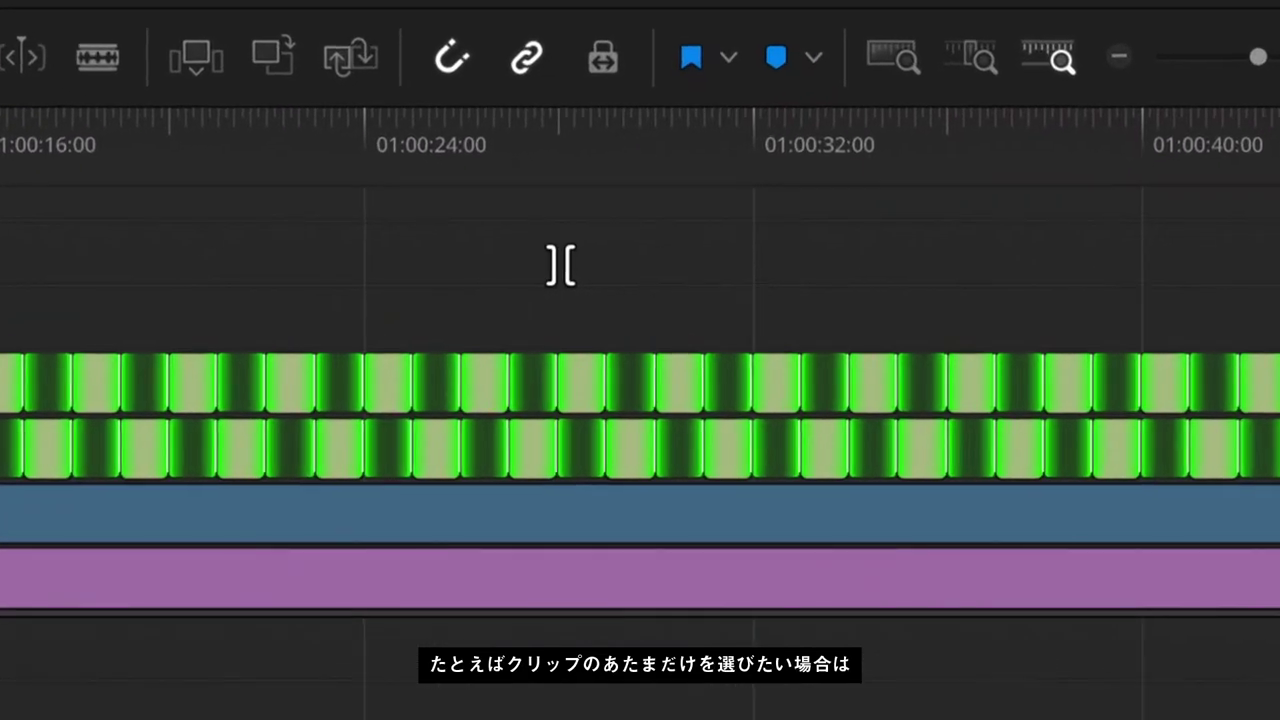
{"action": "key", "text": "u"}
{"action": "key", "text": "super+t"}
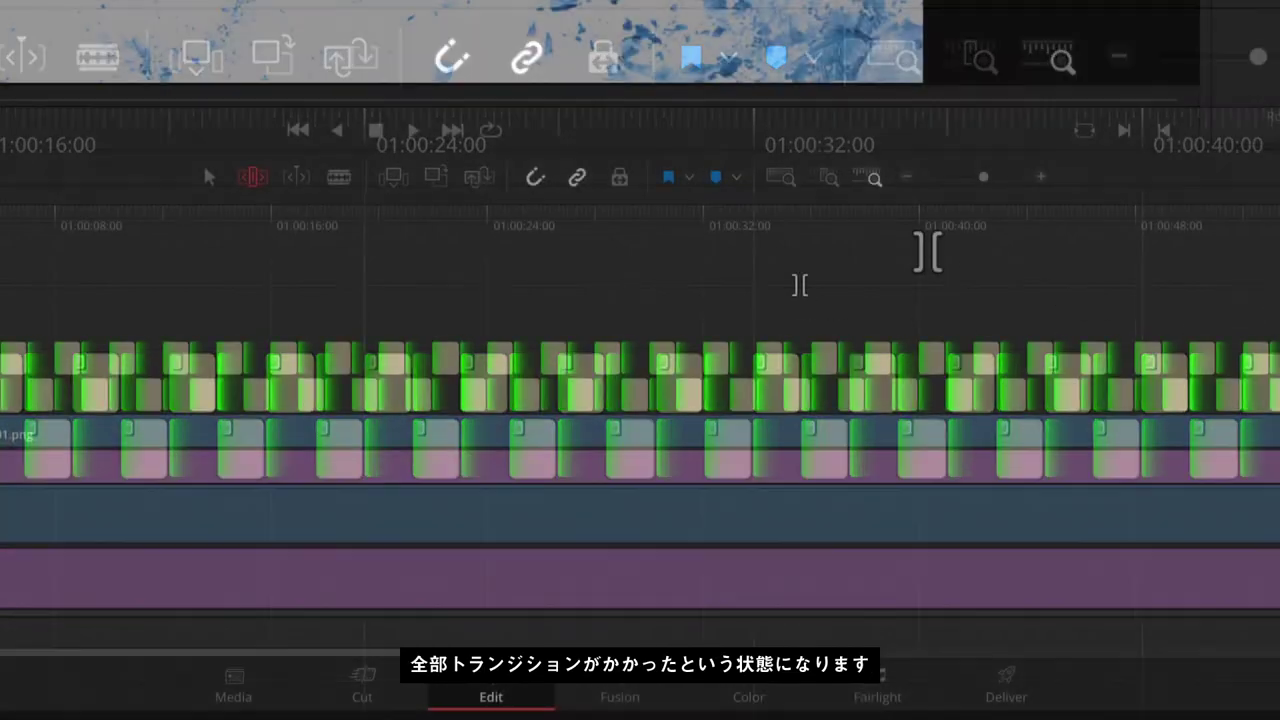
{"action": "key", "text": "u"}
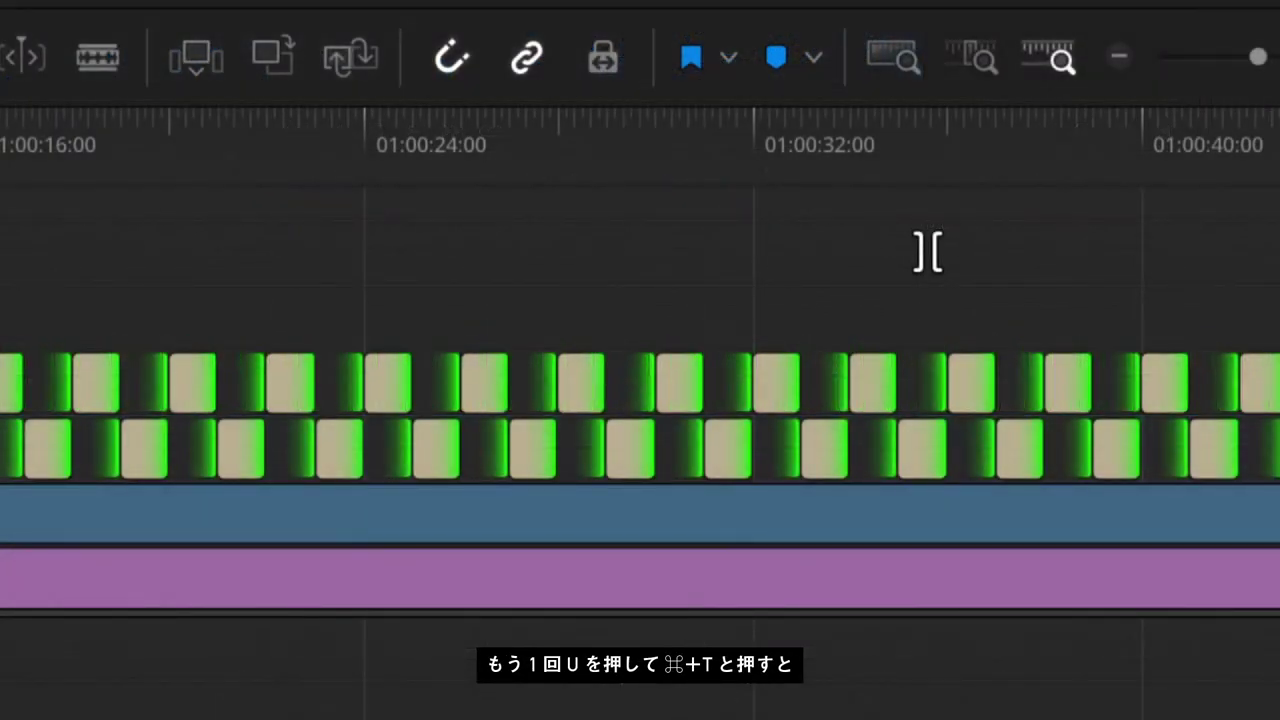
{"action": "key", "text": "ctrl+t"}
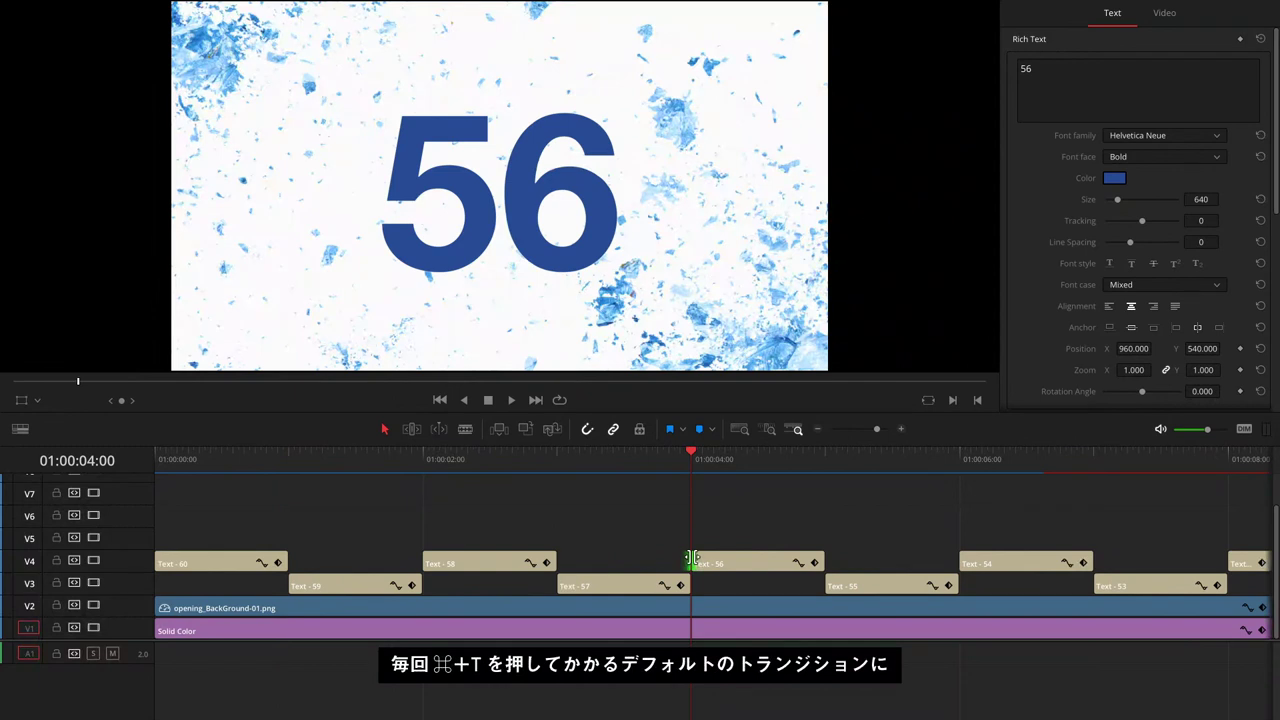
Step: Add the standard transition at the start edit point of the Text - 56 clip
{"action": "key", "text": "super+t"}
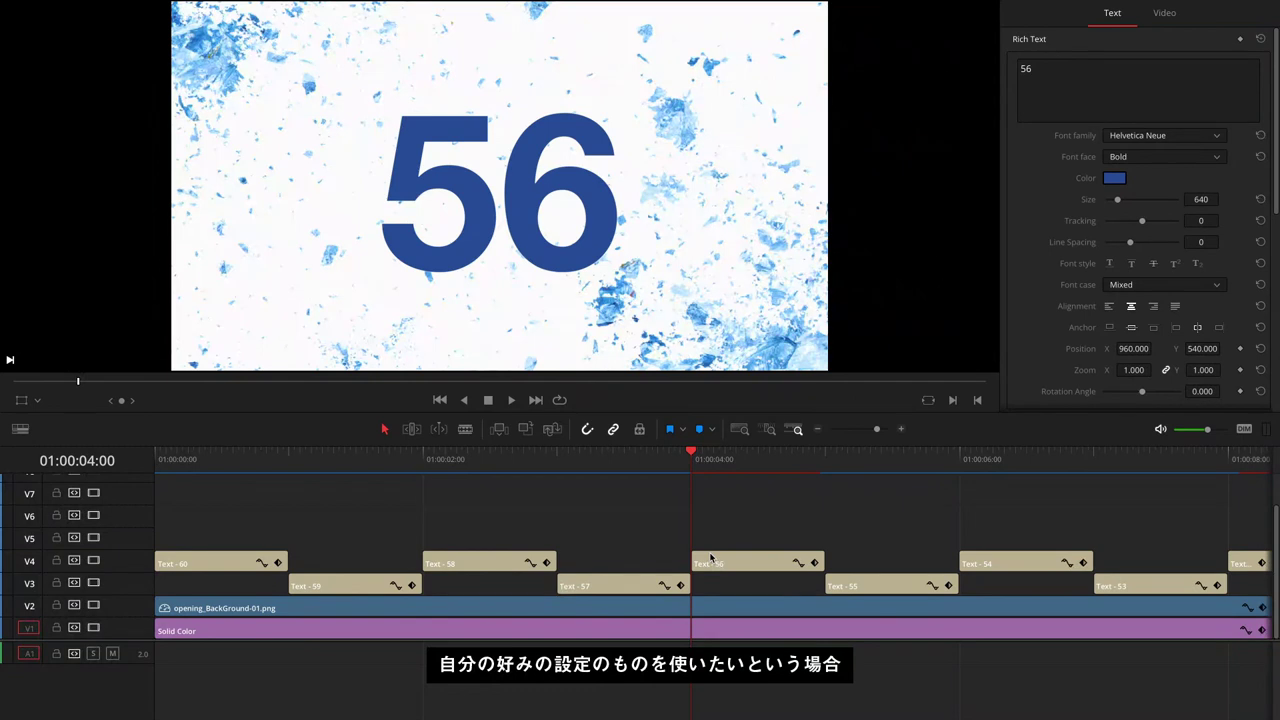
{"action": "left_click", "coordinate": [697, 556]}
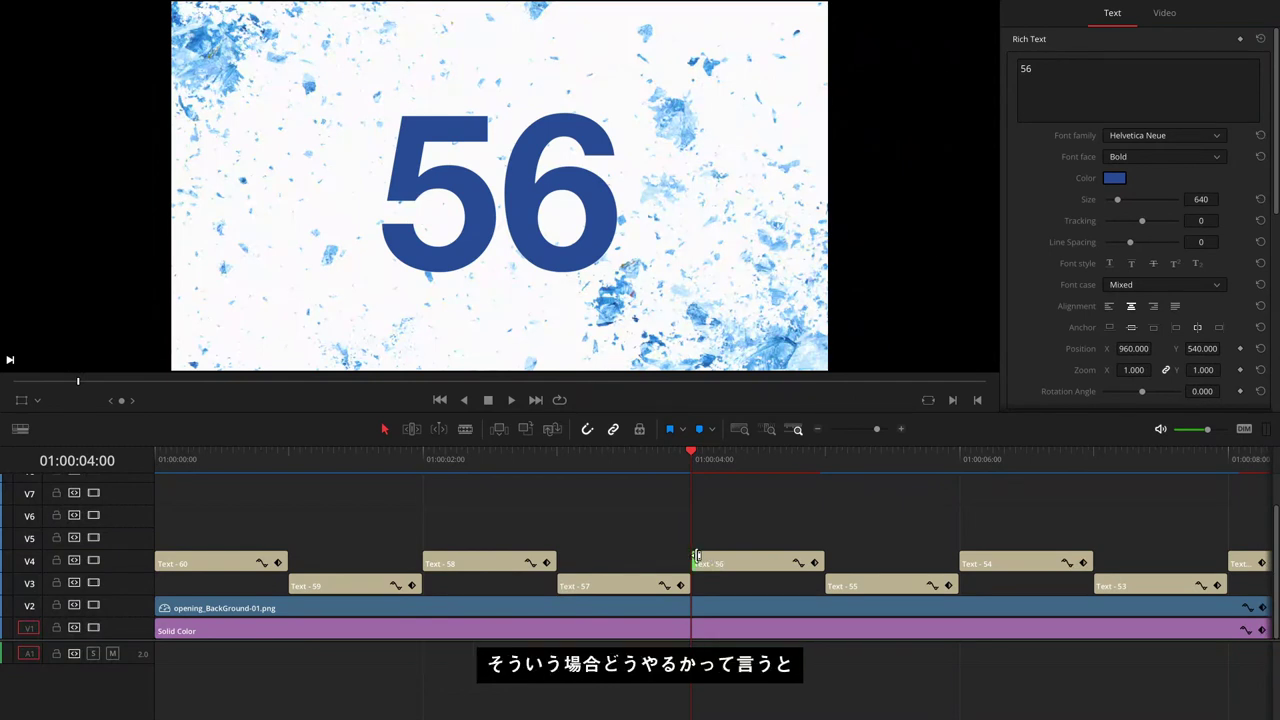
{"action": "key", "text": "super+t"}
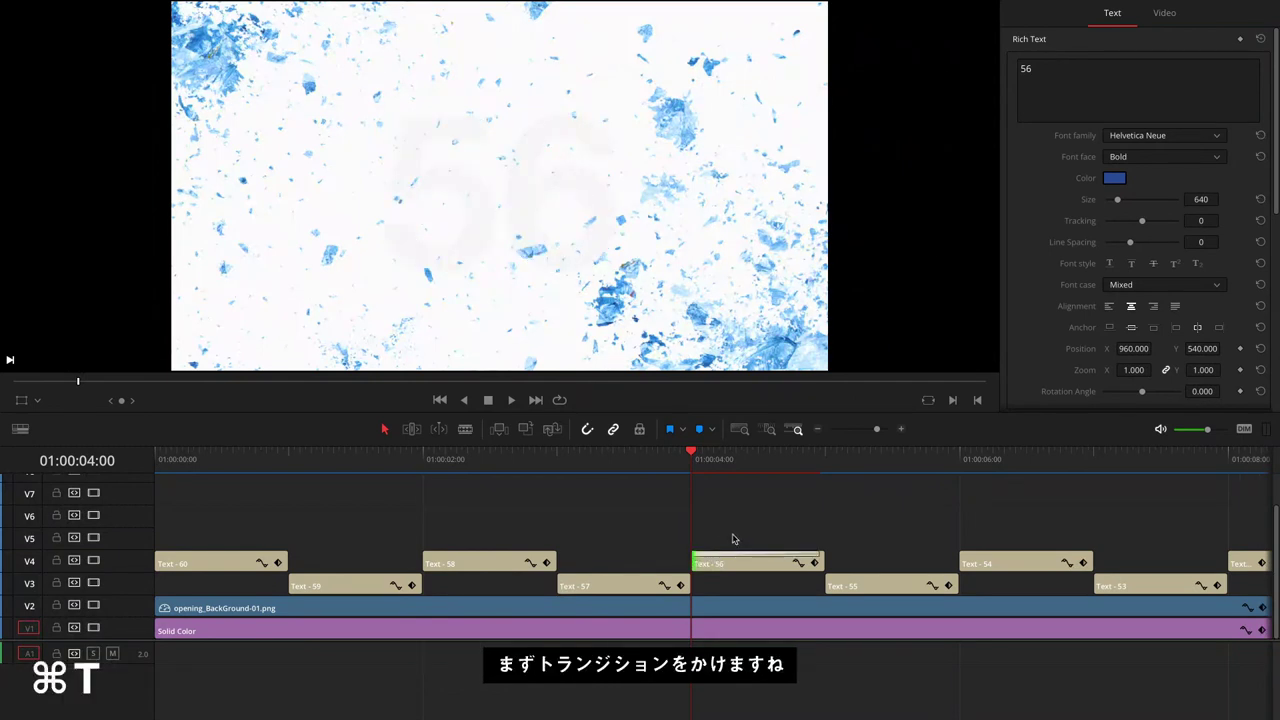
Step: Make that transition a Blur Dissolve, 8 frames long, with In & Out easing
{"action": "left_click", "coordinate": [725, 554]}
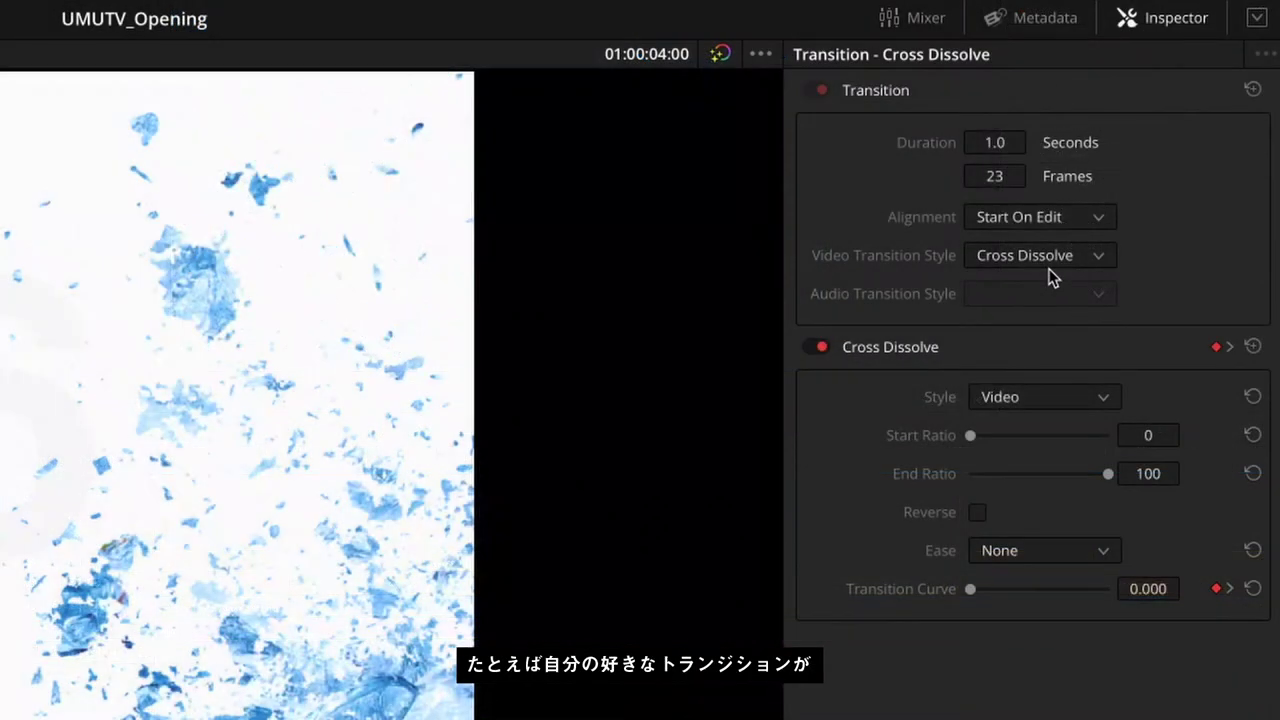
{"action": "left_click", "coordinate": [1047, 263]}
{"action": "scroll", "coordinate": [1045, 455], "scroll_direction": "down", "scroll_amount": 5}
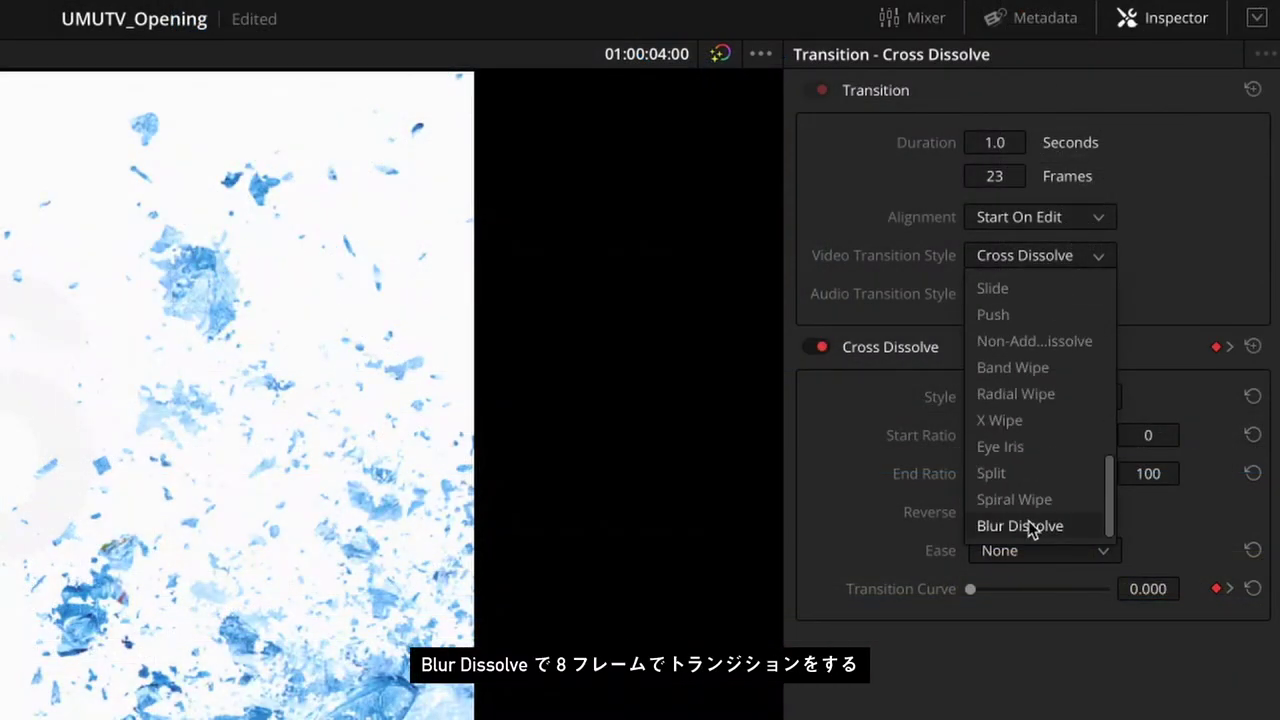
{"action": "left_click", "coordinate": [1030, 526]}
{"action": "left_click", "coordinate": [995, 176]}
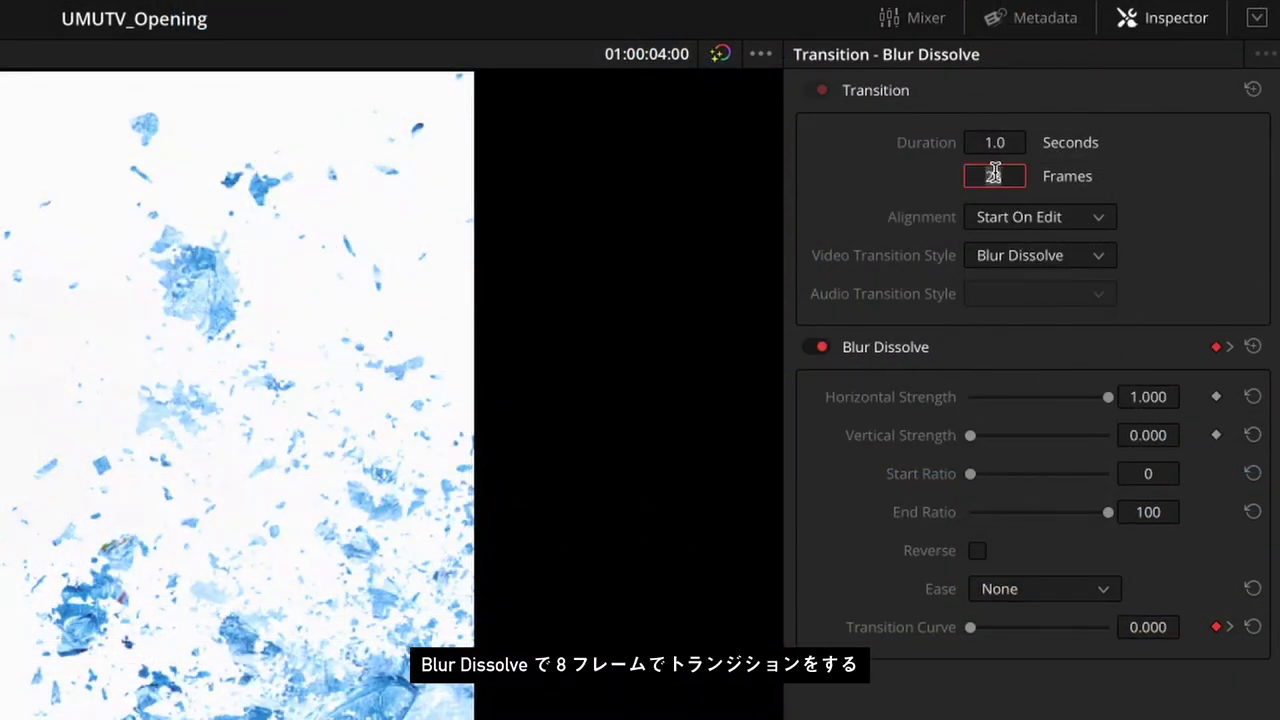
{"action": "type", "text": "8"}
{"action": "key", "text": "Return"}
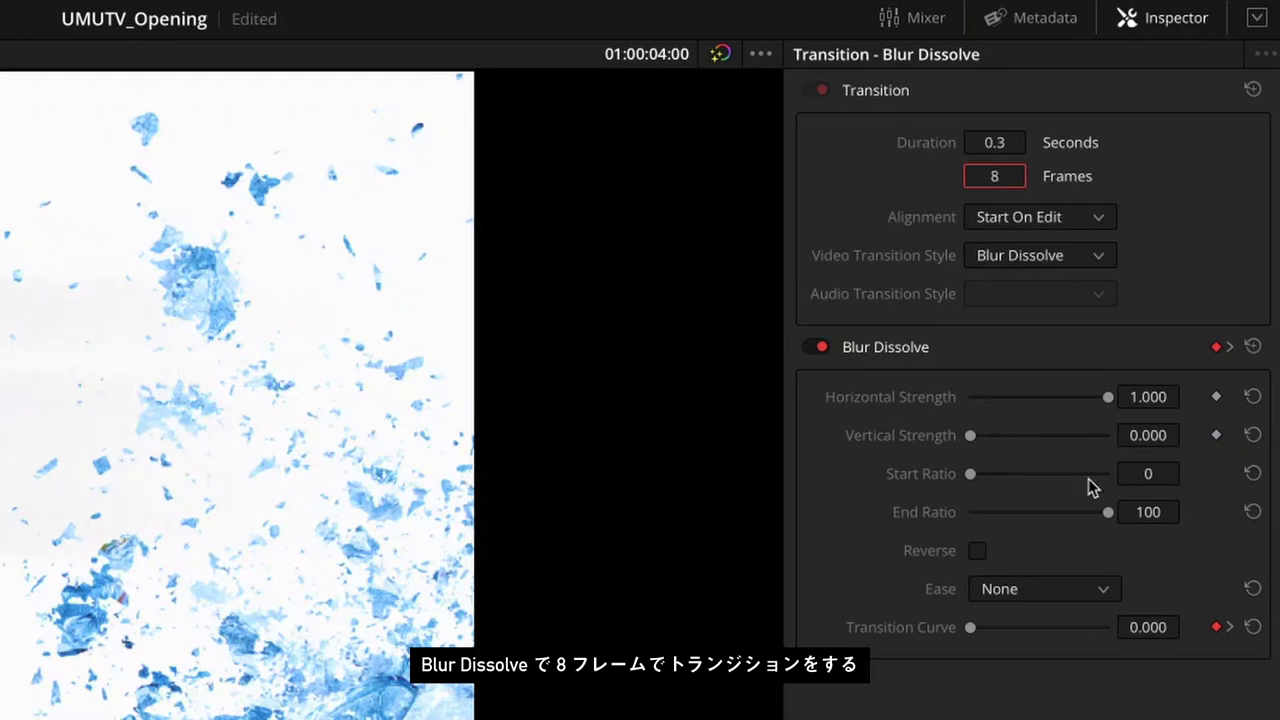
{"action": "left_click", "coordinate": [1029, 552]}
{"action": "left_click", "coordinate": [1023, 665]}
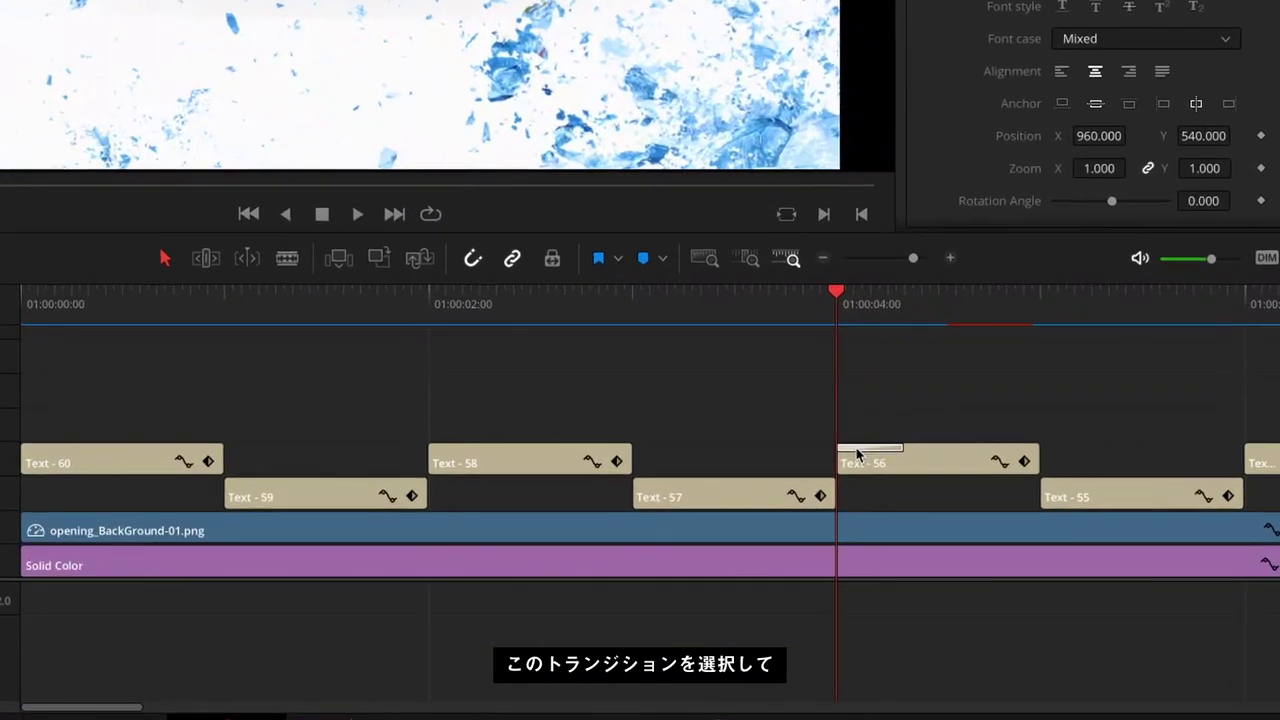
Step: Create a transition preset named 'Blur Dissolve ORIGINAL' from the Text - 56 transition's context menu
{"action": "left_click", "coordinate": [962, 548]}
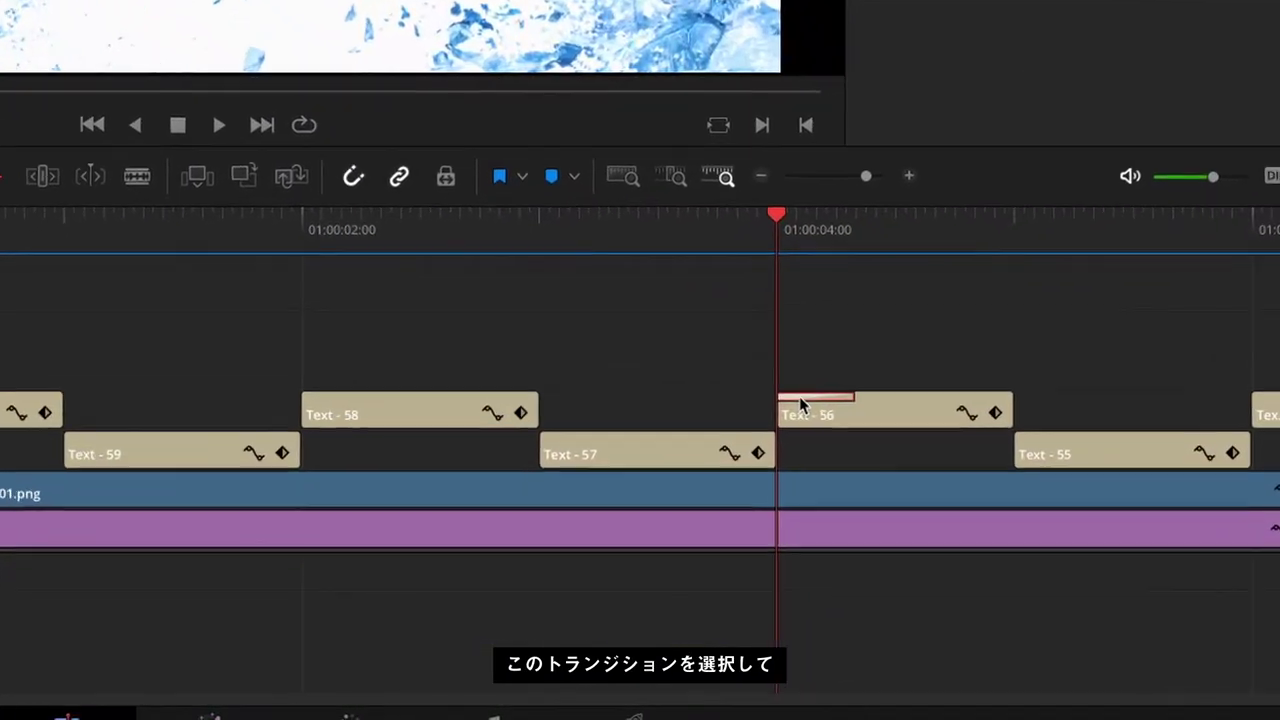
{"action": "right_click", "coordinate": [750, 358]}
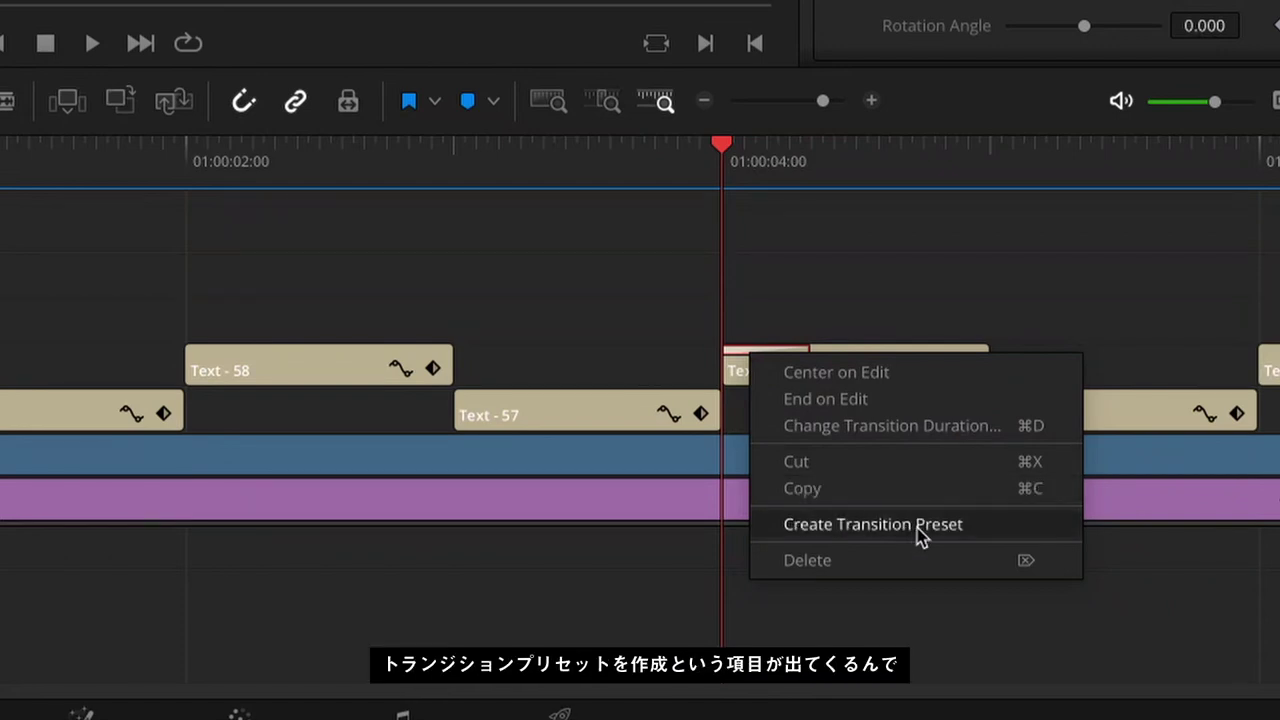
{"action": "left_click", "coordinate": [872, 524]}
{"action": "type", "text": "ORIGINAL"}
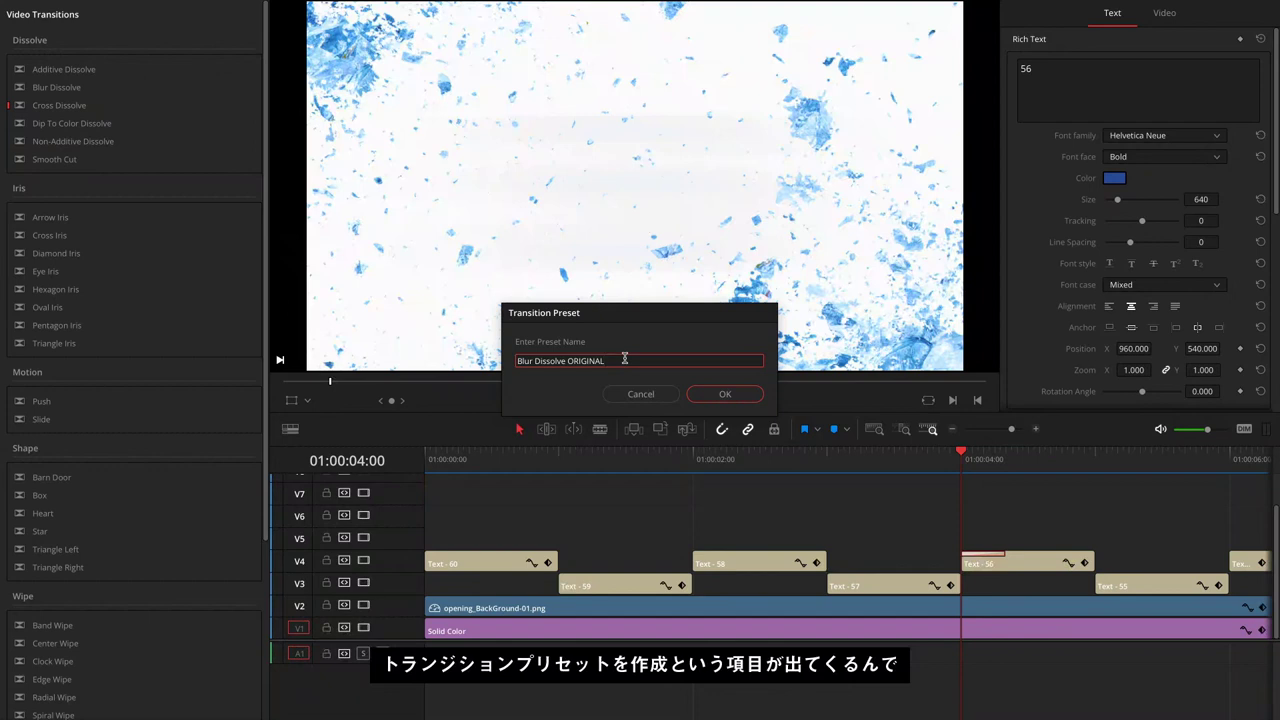
{"action": "key", "text": "Return"}
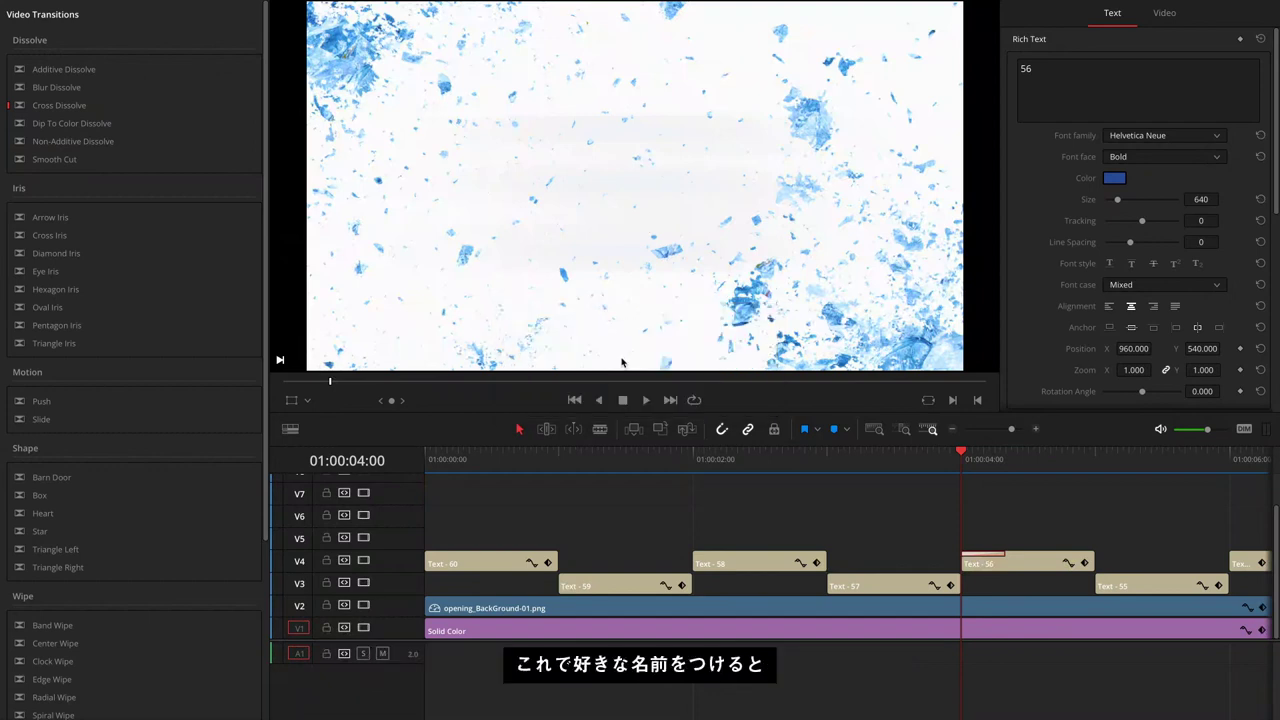
{"action": "scroll", "coordinate": [171, 437], "scroll_direction": "down", "scroll_amount": 5}
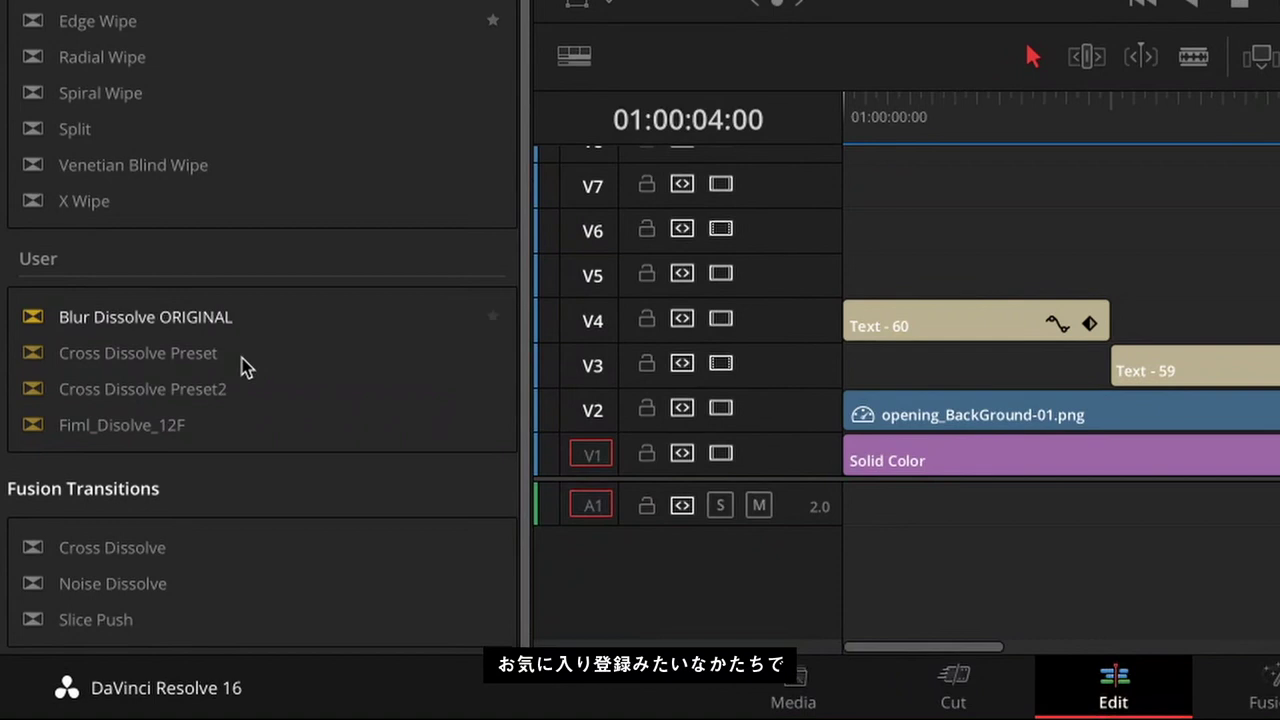
Step: Apply the User preset Blur Dissolve ORIGINAL to the start of Text - 58, then set it as the standard transition
{"action": "left_click", "coordinate": [295, 322]}
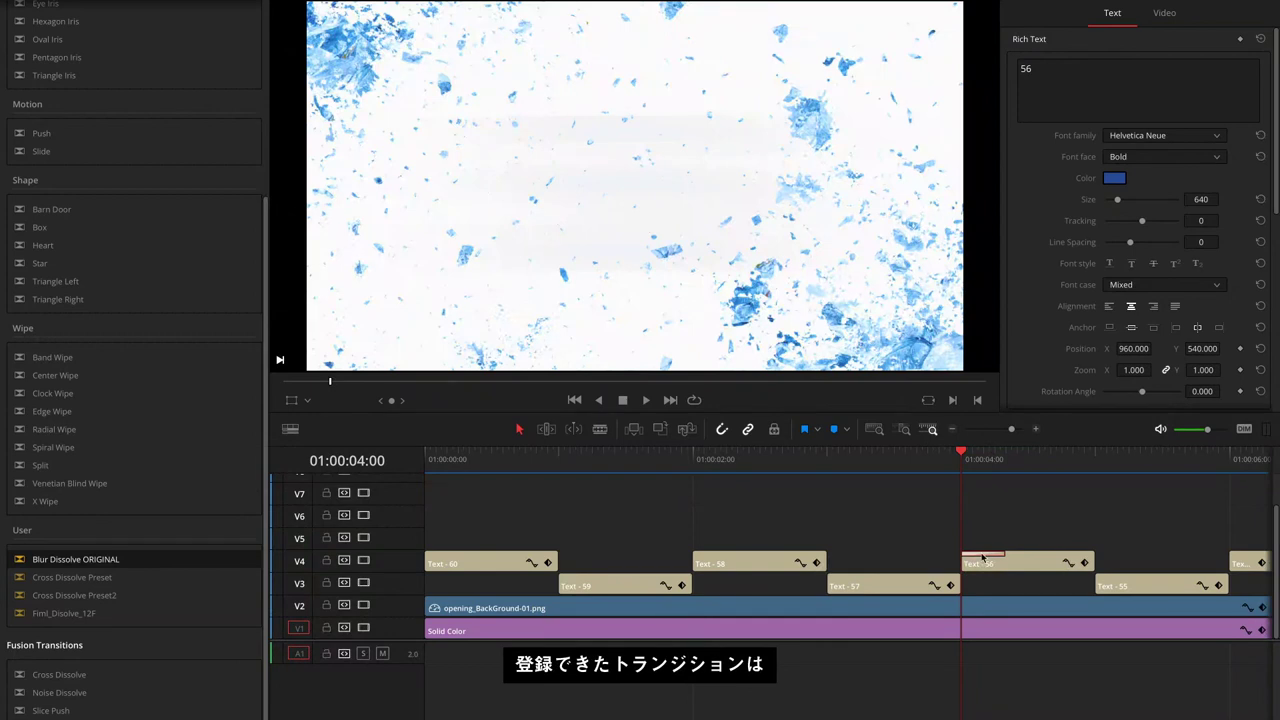
{"action": "left_click", "coordinate": [983, 556]}
{"action": "left_click", "coordinate": [691, 557]}
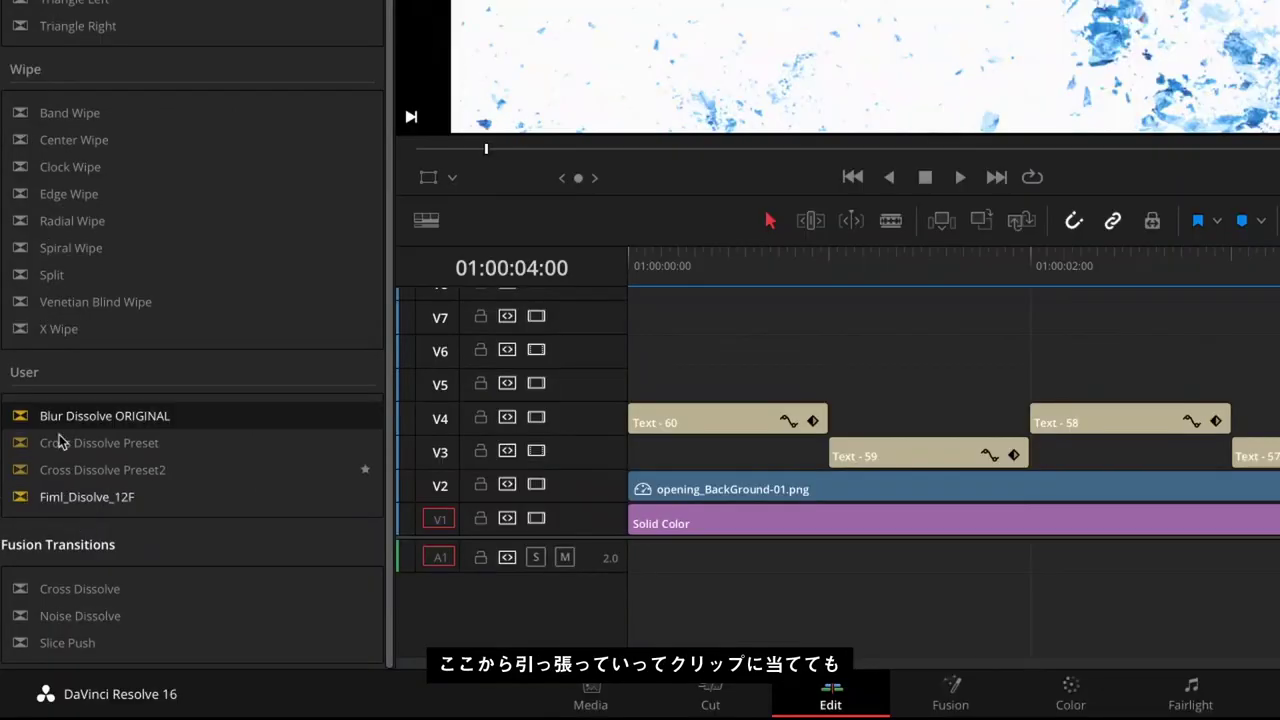
{"action": "left_click_drag", "start_coordinate": [38, 420], "coordinate": [1062, 410]}
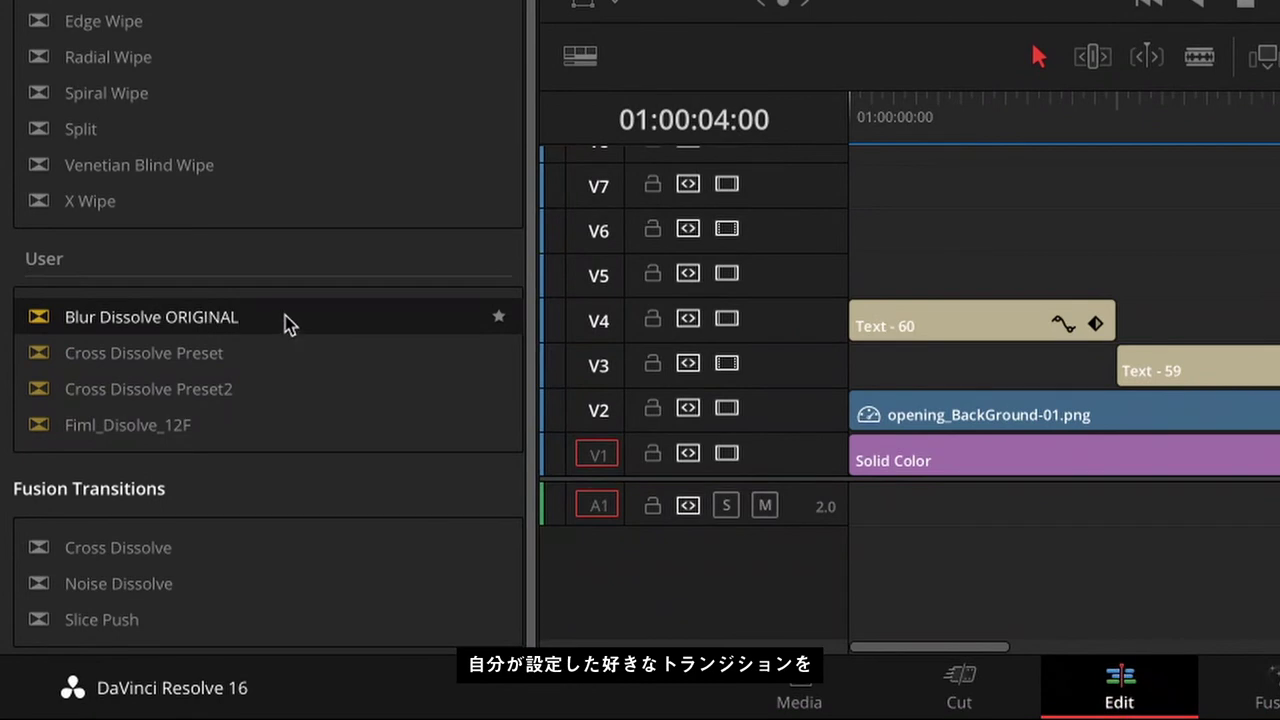
{"action": "right_click", "coordinate": [287, 320]}
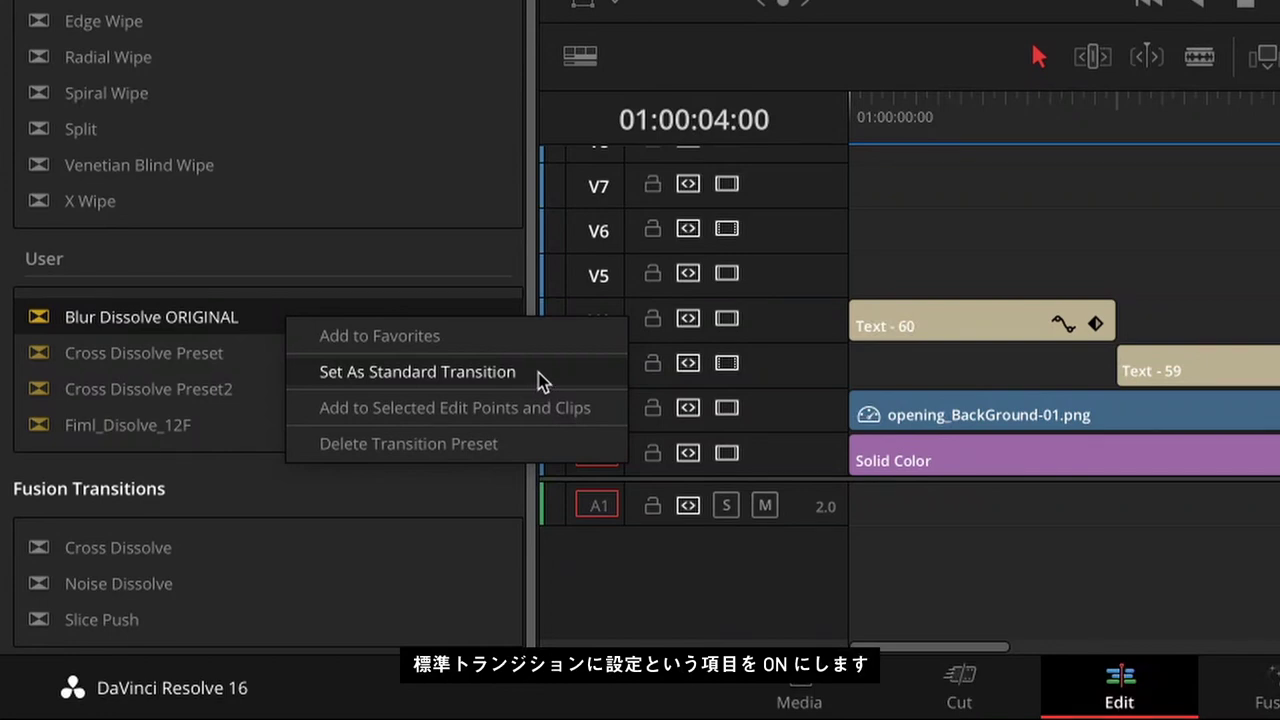
{"action": "left_click", "coordinate": [541, 381]}
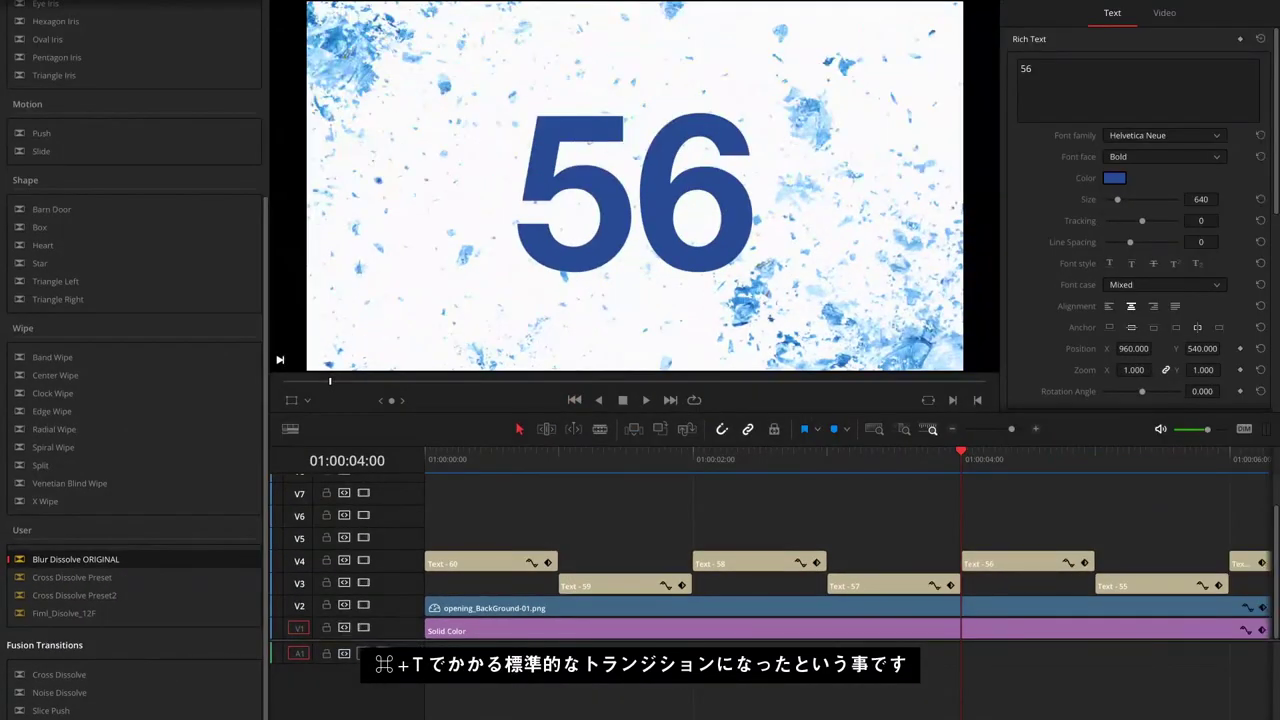
Step: Select all countdown text clips on V3 and V4 and add the Blur Dissolve standard transition with Cmd+T
{"action": "key", "text": "shift+z"}
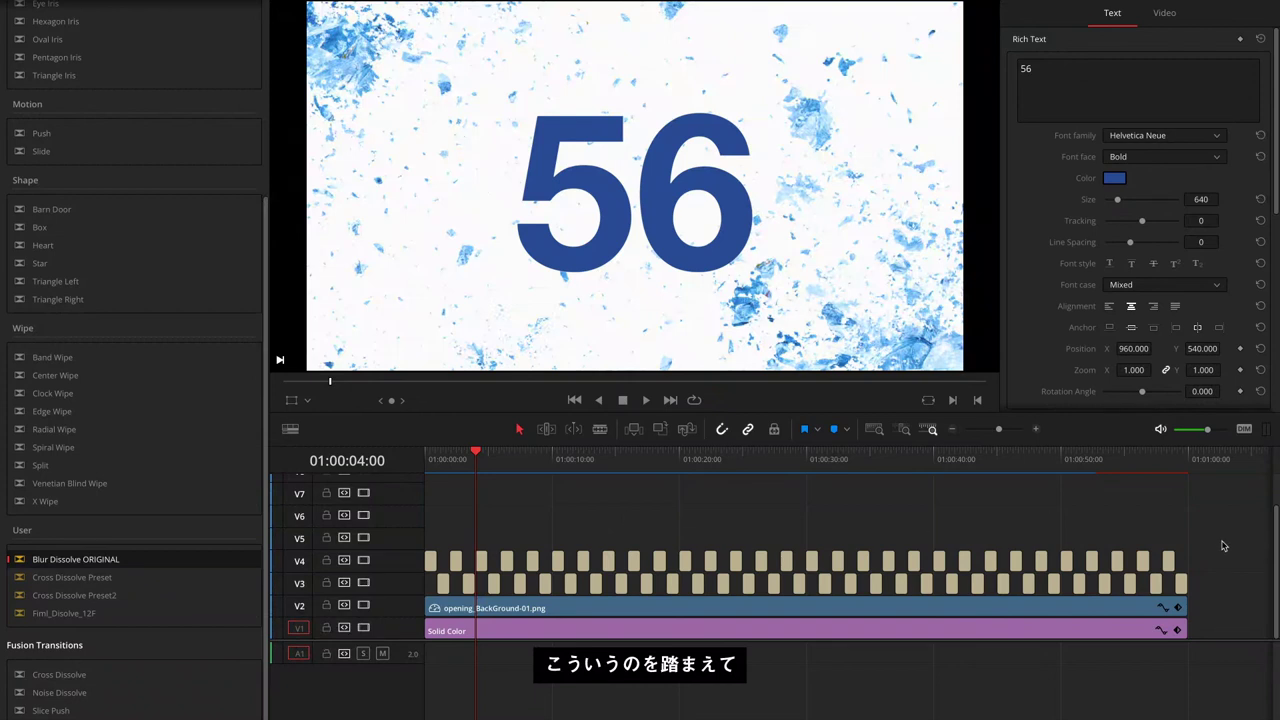
{"action": "left_click_drag", "start_coordinate": [1221, 539], "coordinate": [428, 588]}
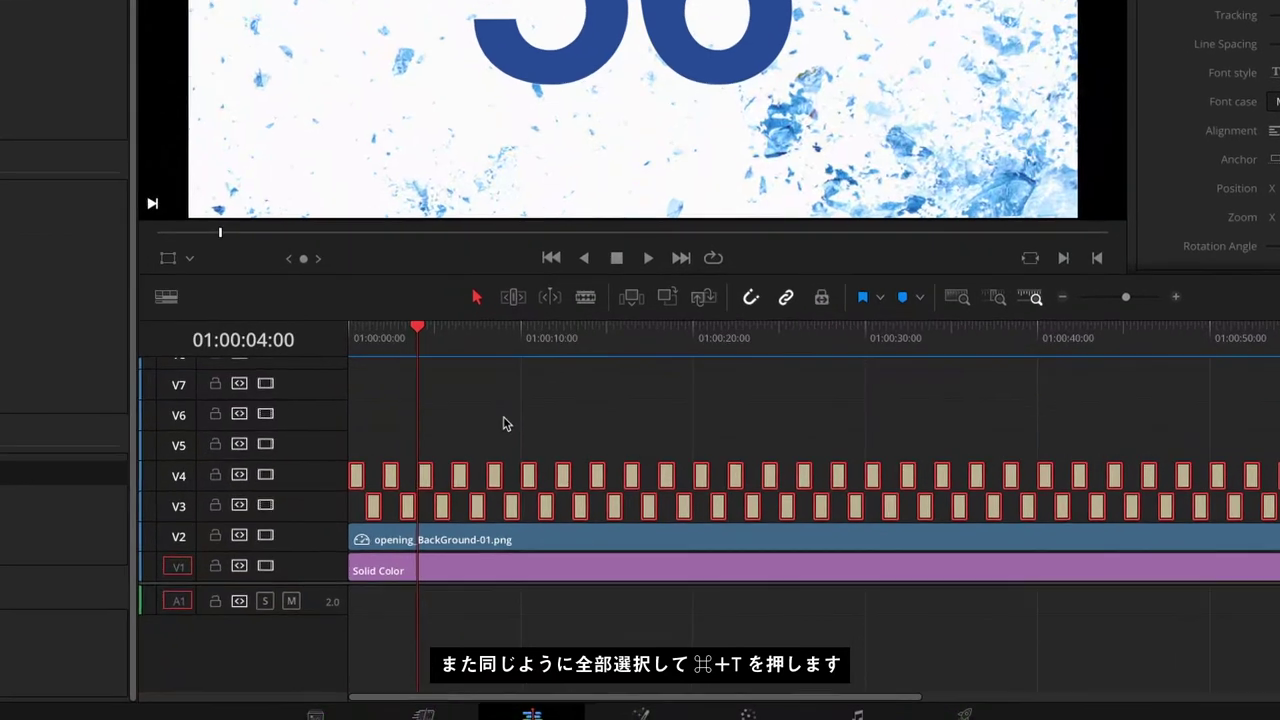
{"action": "key", "text": "super+t"}
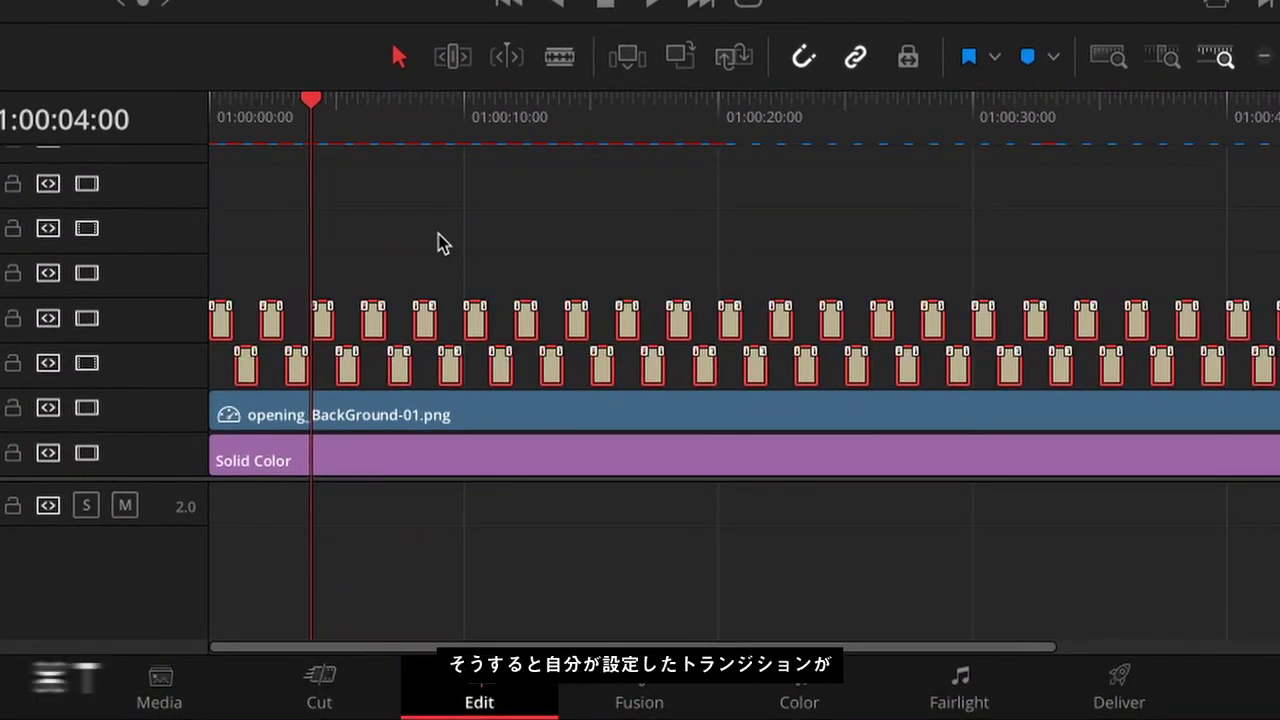
{"action": "scroll", "coordinate": [437, 243], "scroll_direction": "up", "scroll_amount": 5}
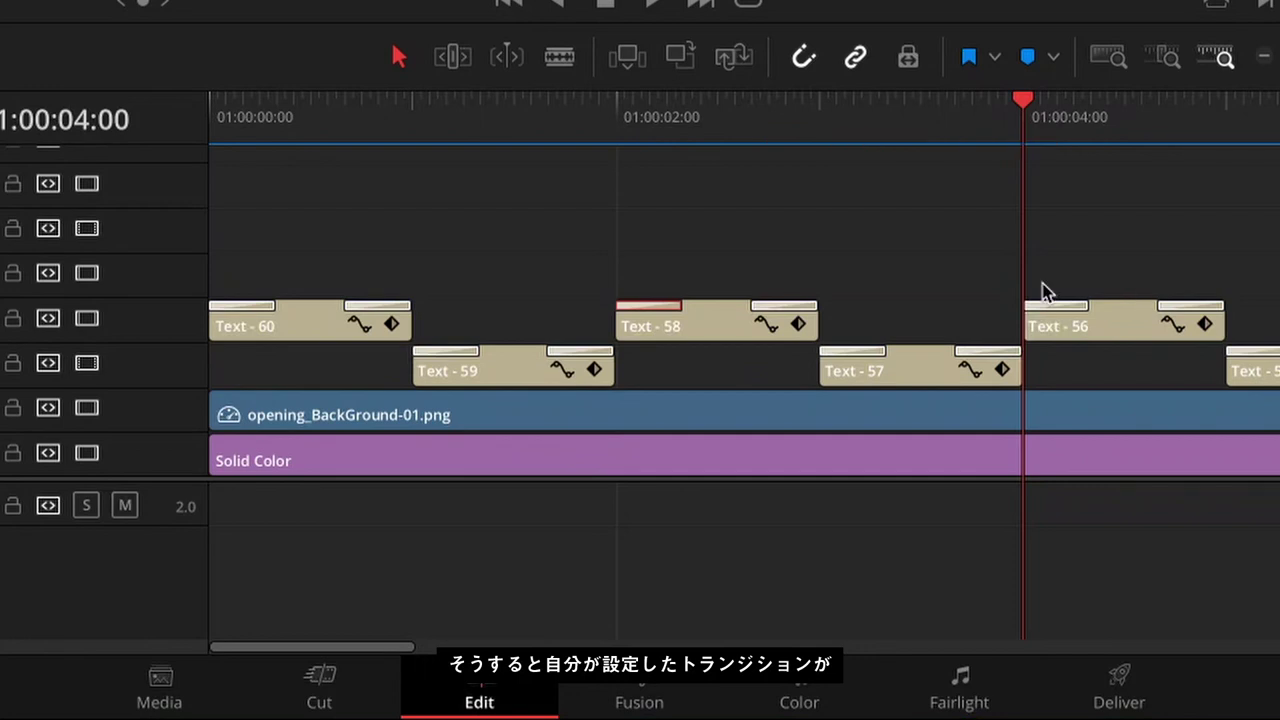
{"action": "scroll", "coordinate": [972, 258], "scroll_direction": "down", "scroll_amount": 5}
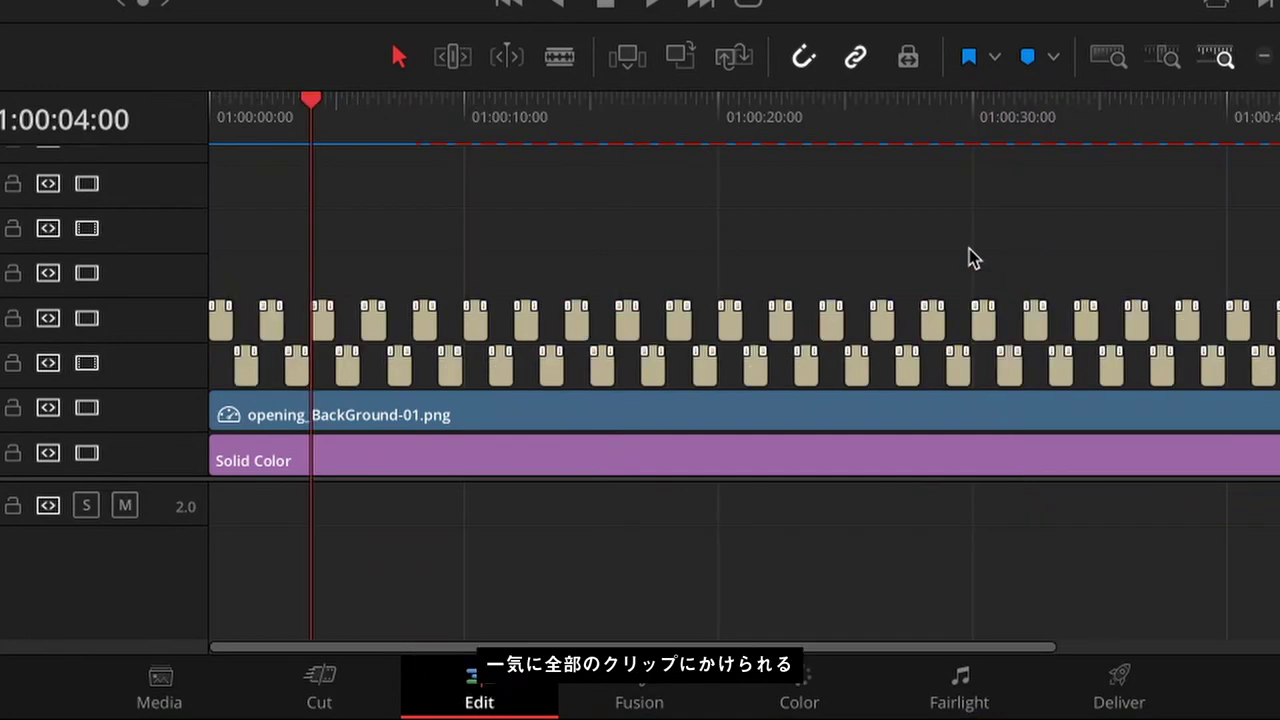